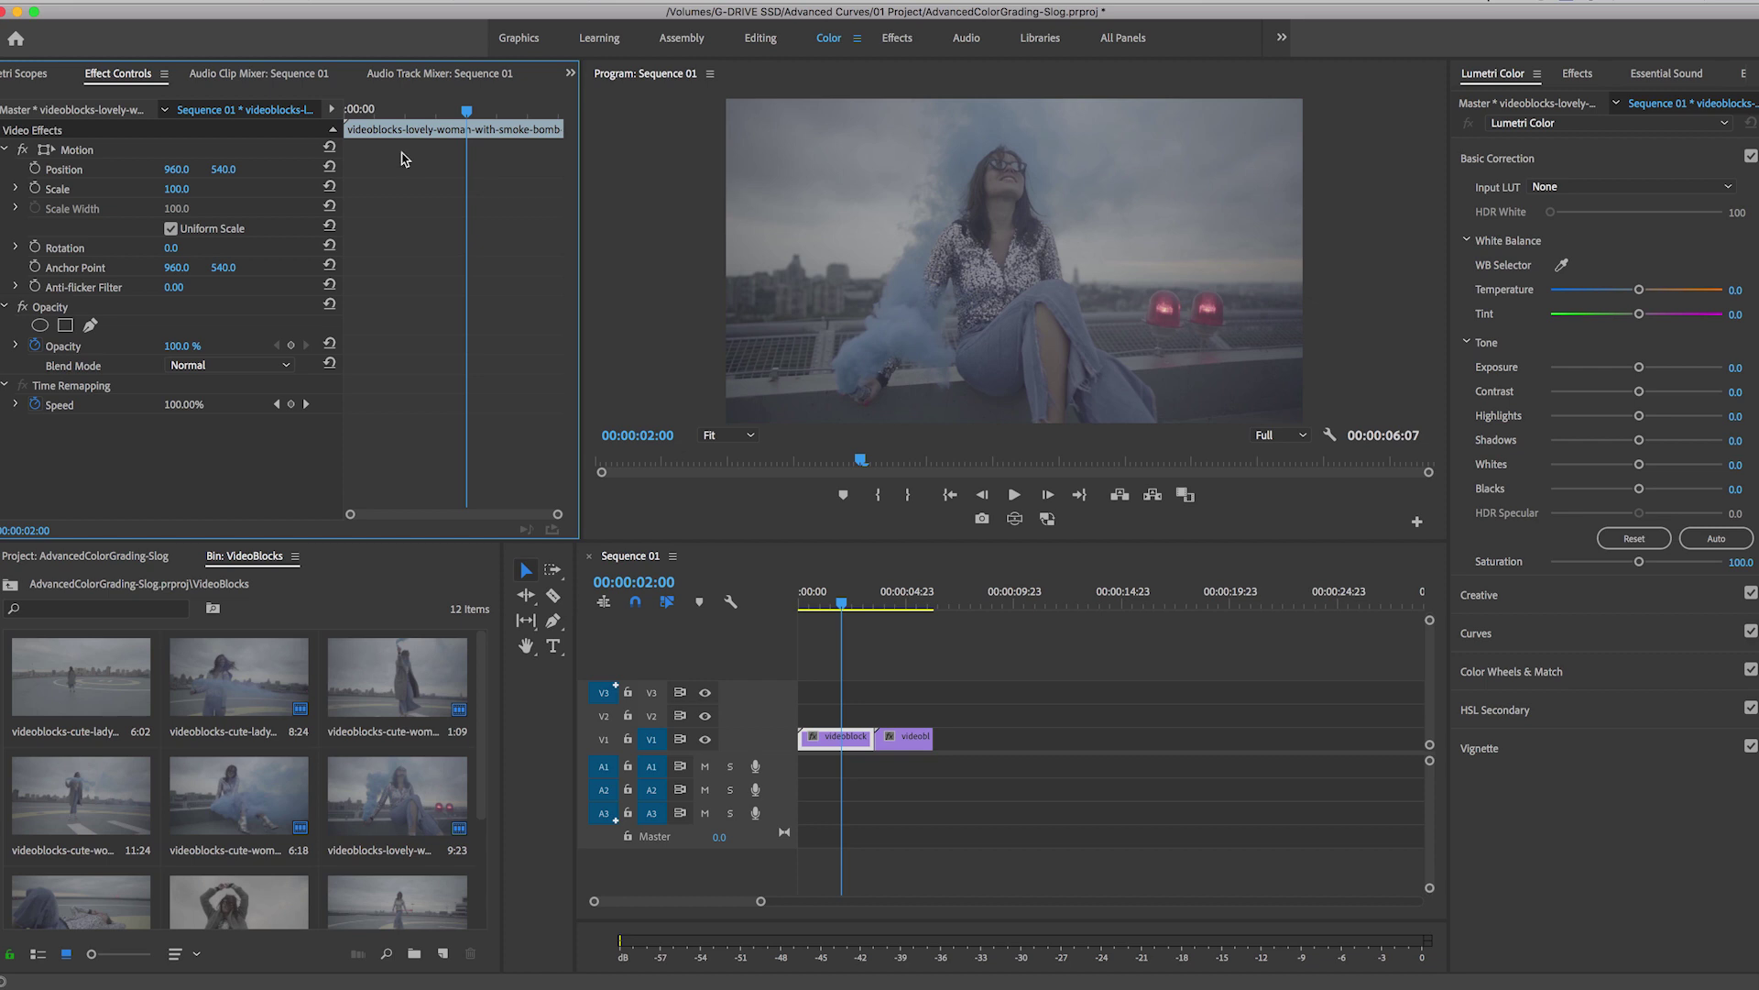
Show the Lumetri scopes and move the luma RGB curve's white point inward until the waveform's highlights peak at about 90.
{"action": "left_click", "coordinate": [27, 75]}
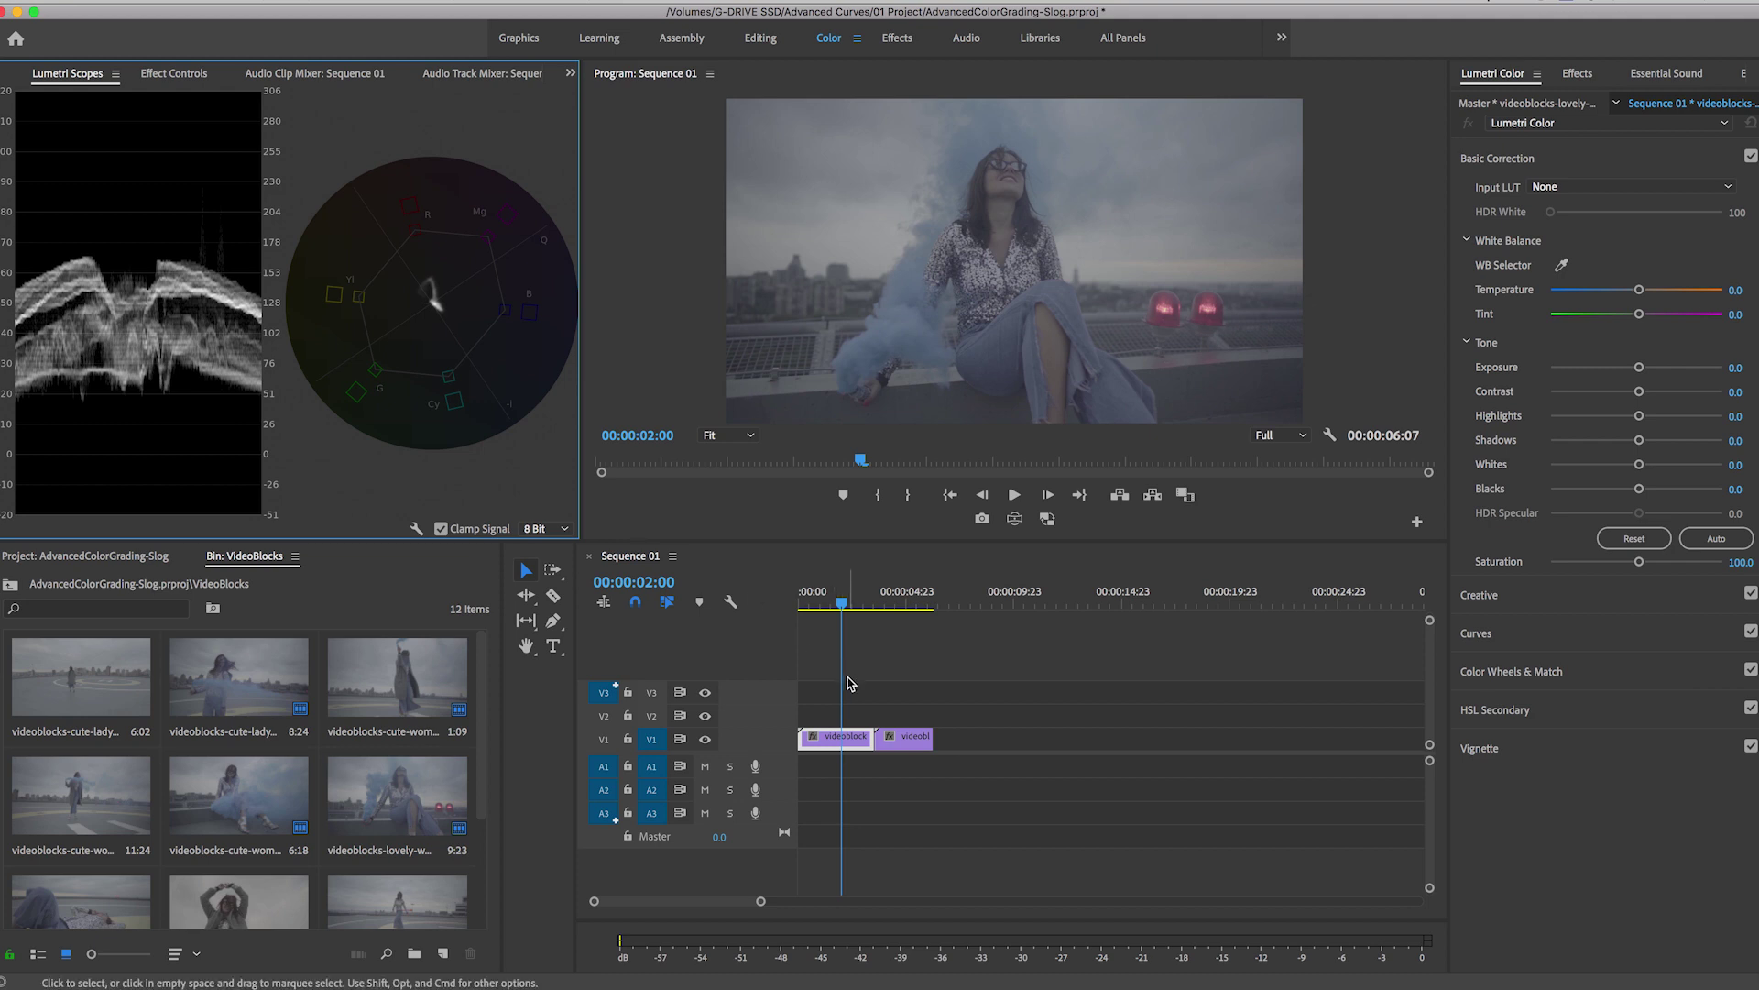
{"action": "left_click", "coordinate": [1555, 639]}
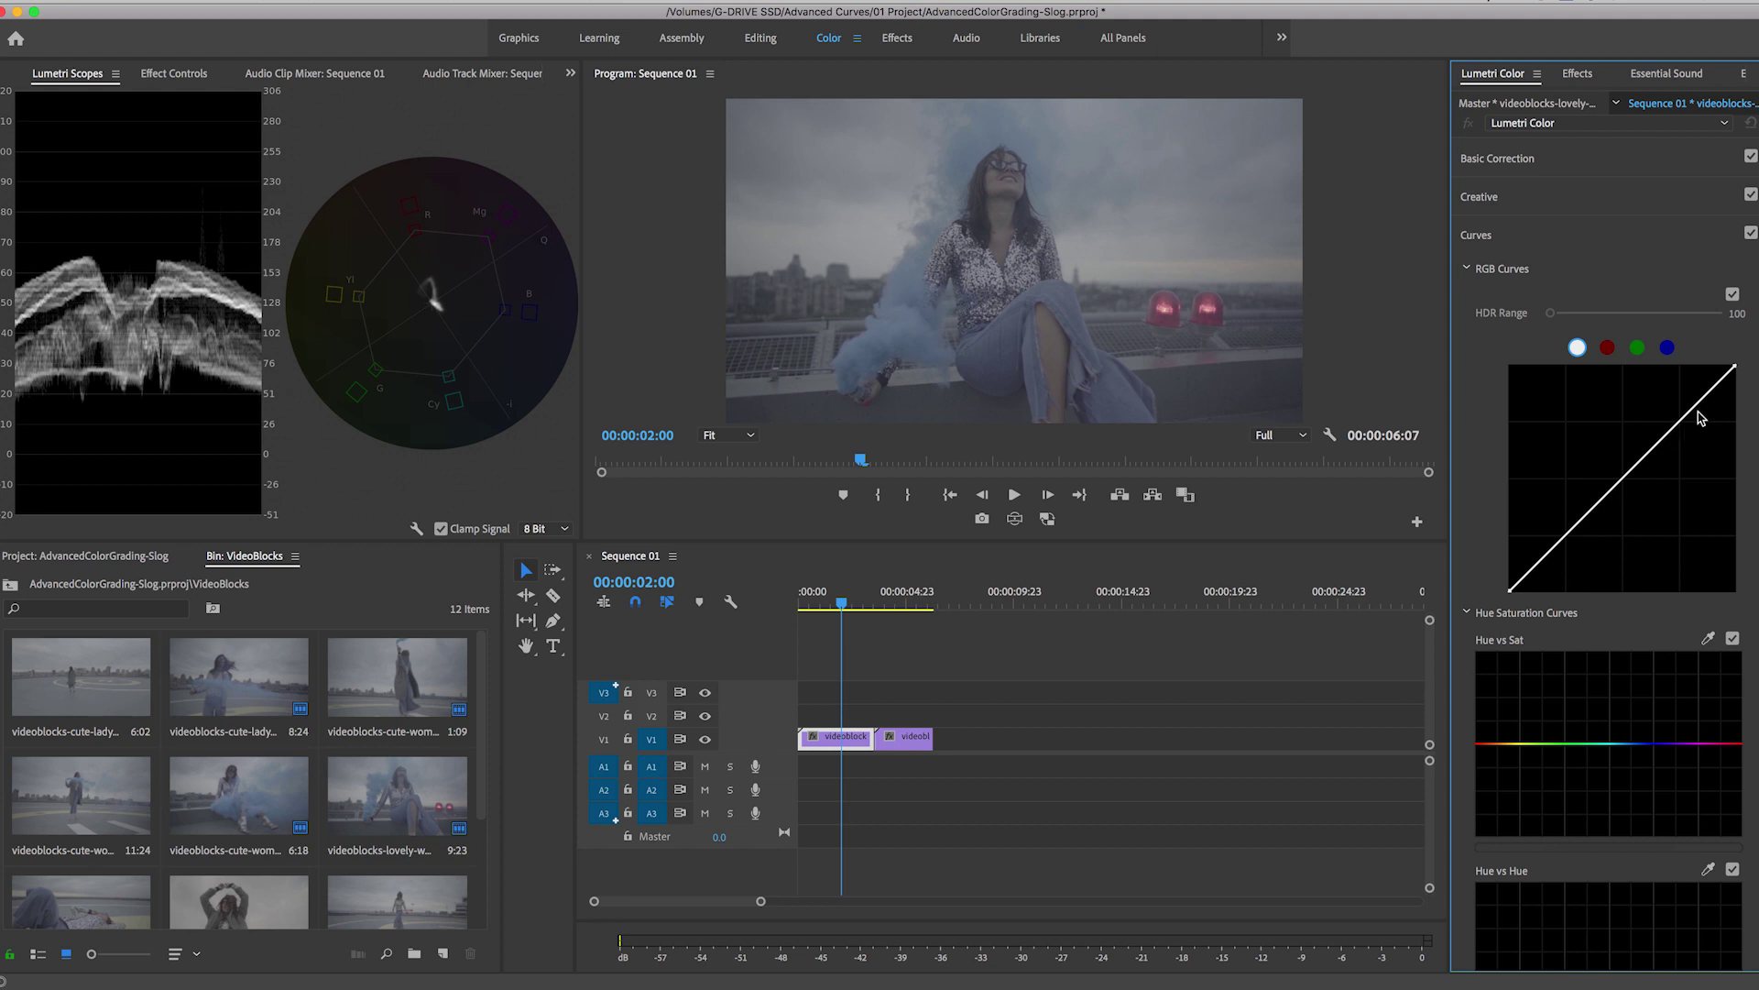
{"action": "left_click_drag", "start_coordinate": [1734, 370], "coordinate": [1673, 366]}
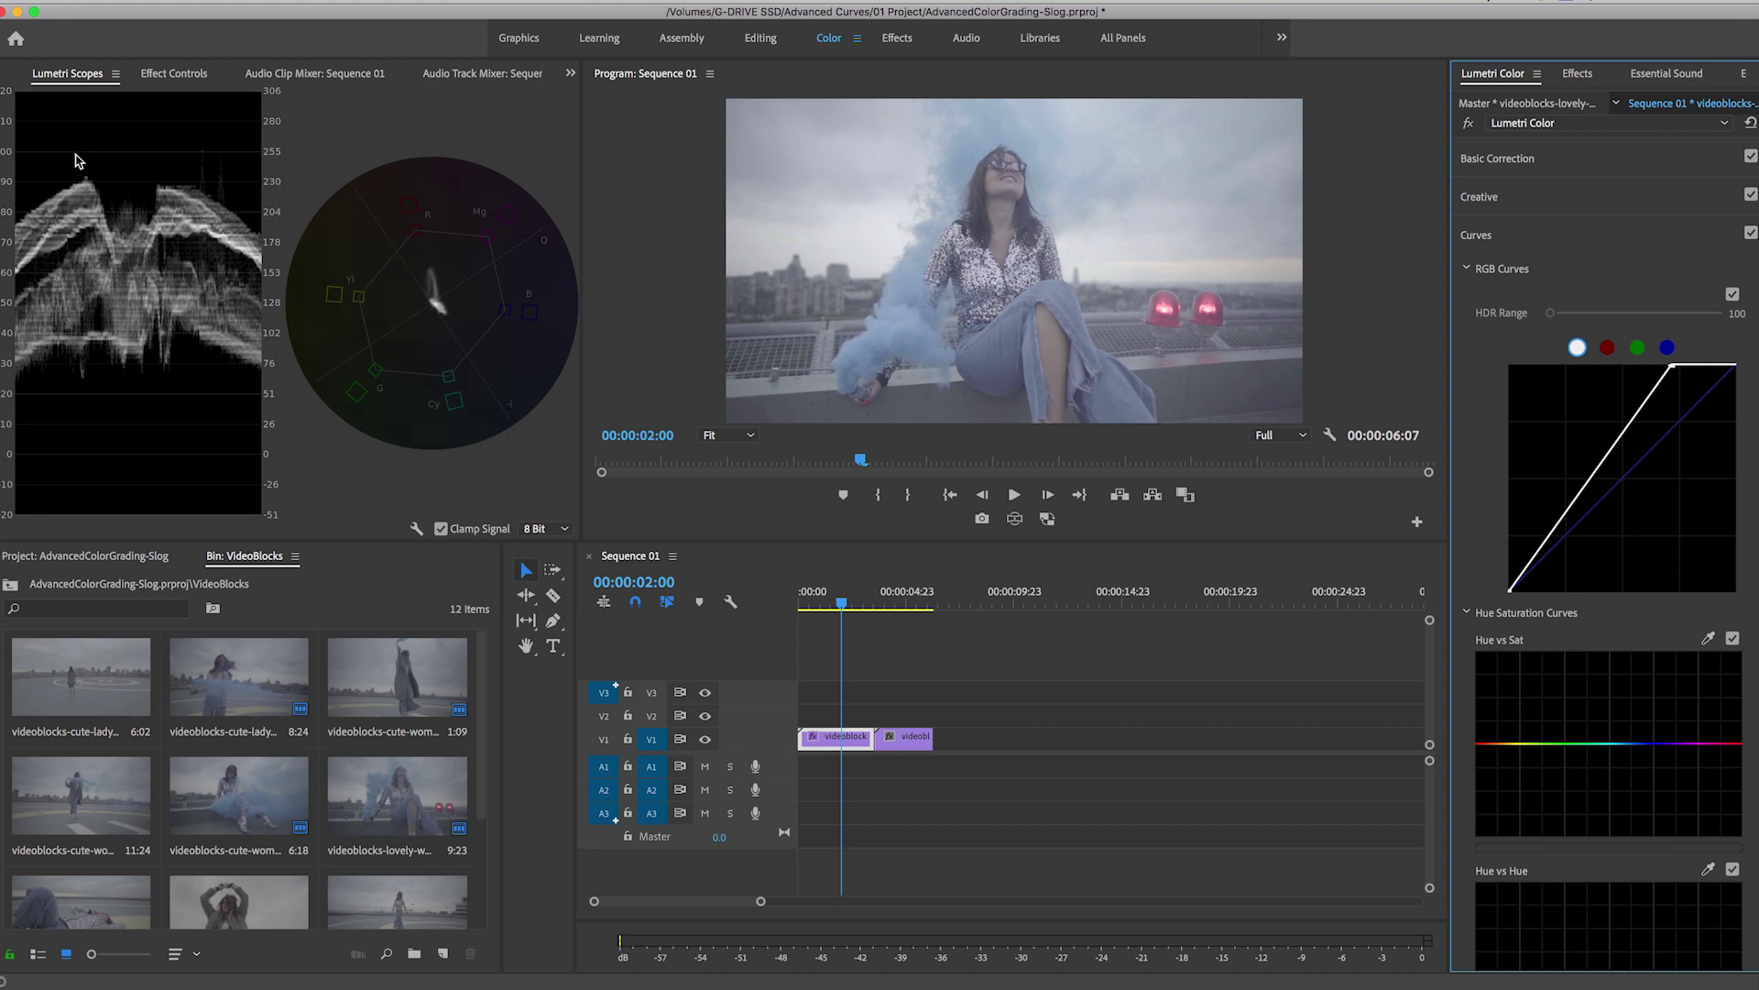
{"action": "left_click_drag", "start_coordinate": [1672, 365], "coordinate": [1655, 366]}
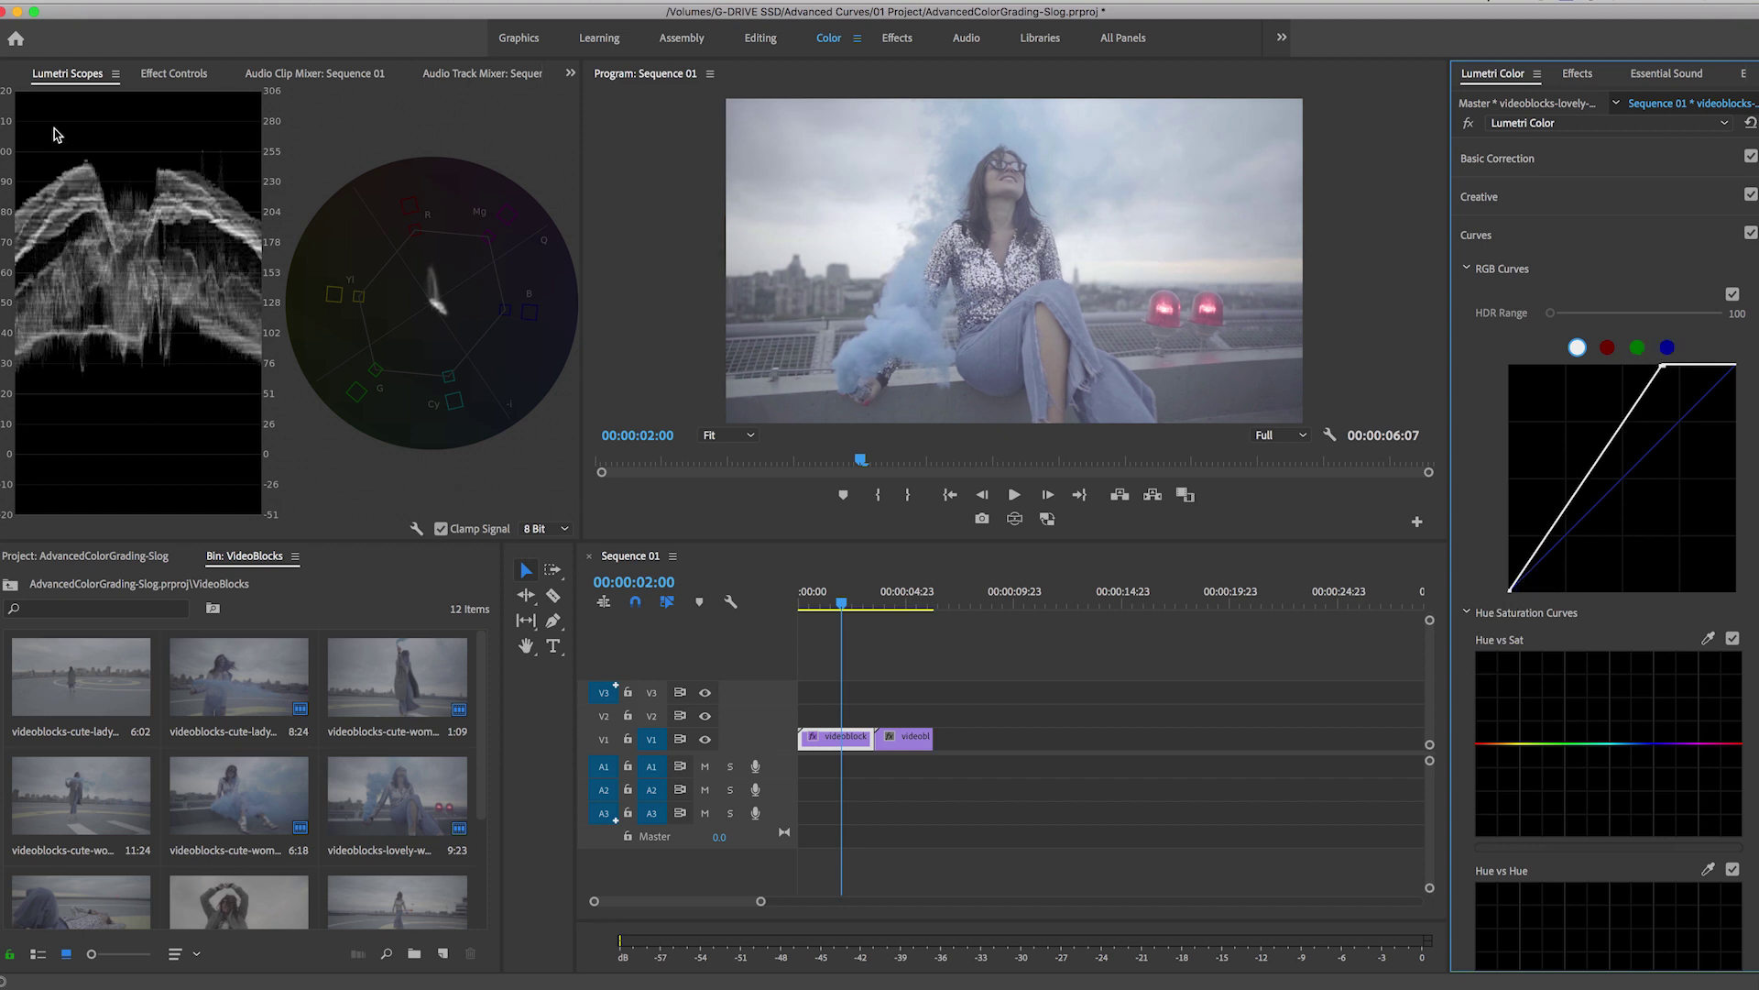
{"action": "left_click", "coordinate": [1666, 367]}
{"action": "left_click_drag", "start_coordinate": [1667, 371], "coordinate": [1668, 365]}
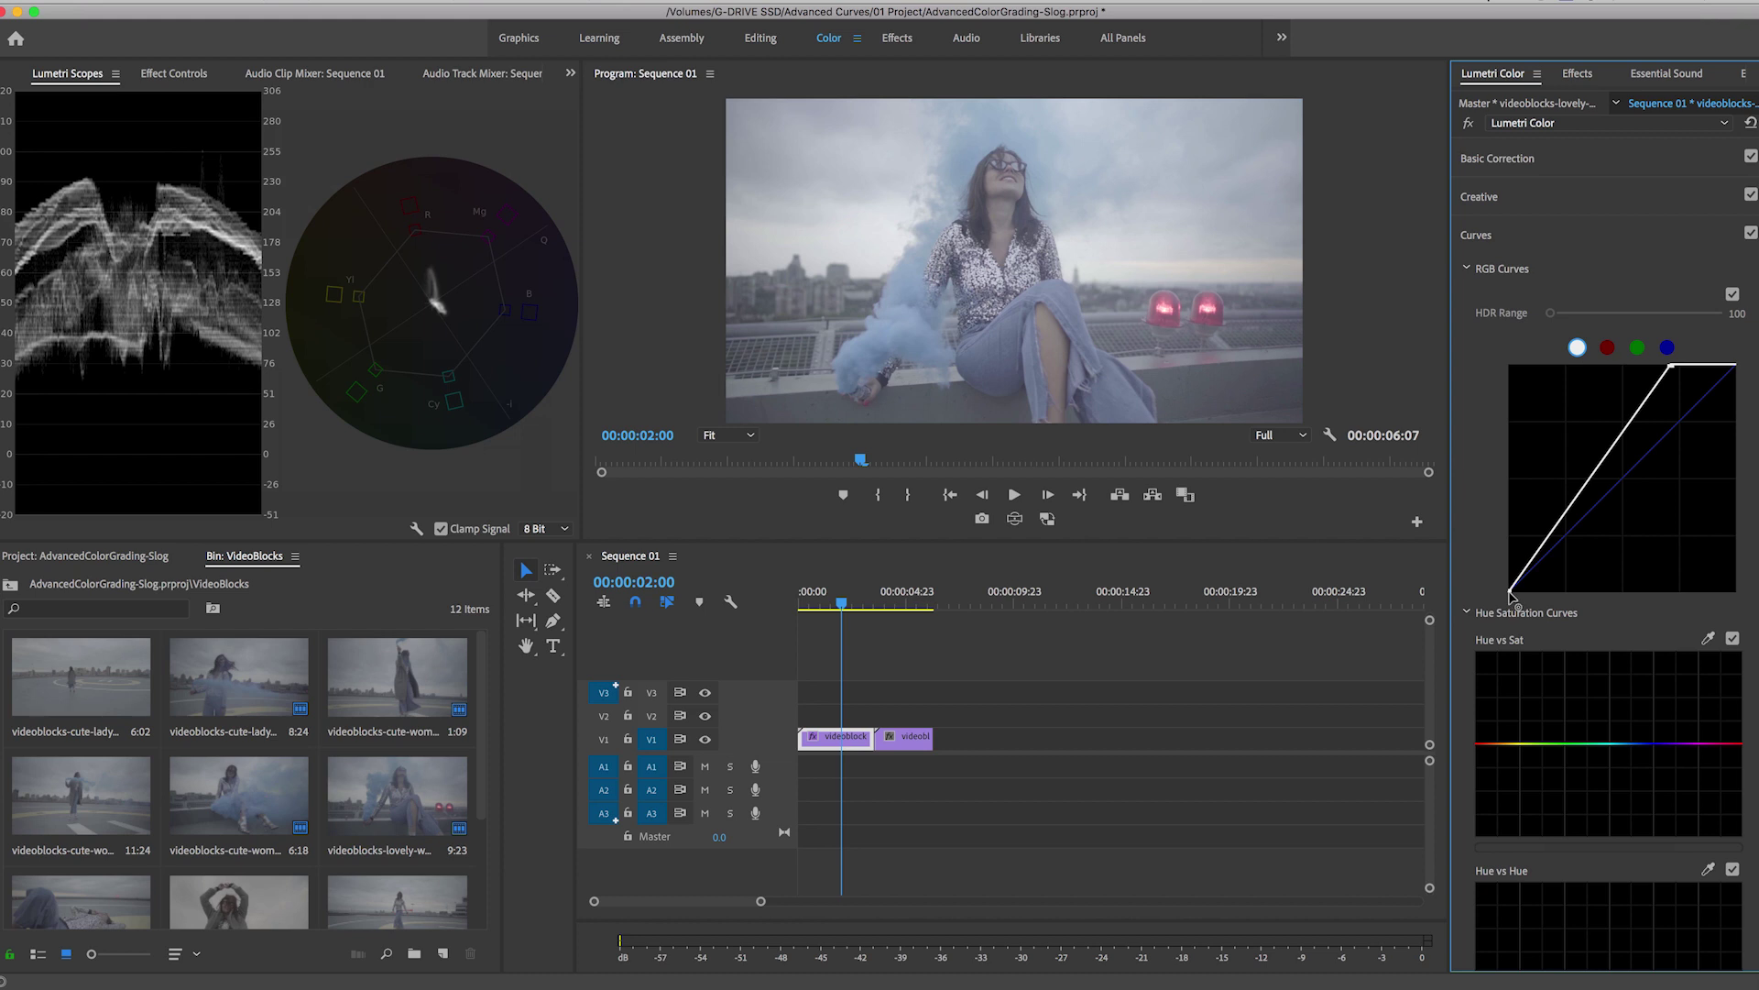
Move the luma RGB curve's black point inward until the waveform's shadows sit just above 0.
{"action": "left_click_drag", "start_coordinate": [1512, 594], "coordinate": [1552, 591]}
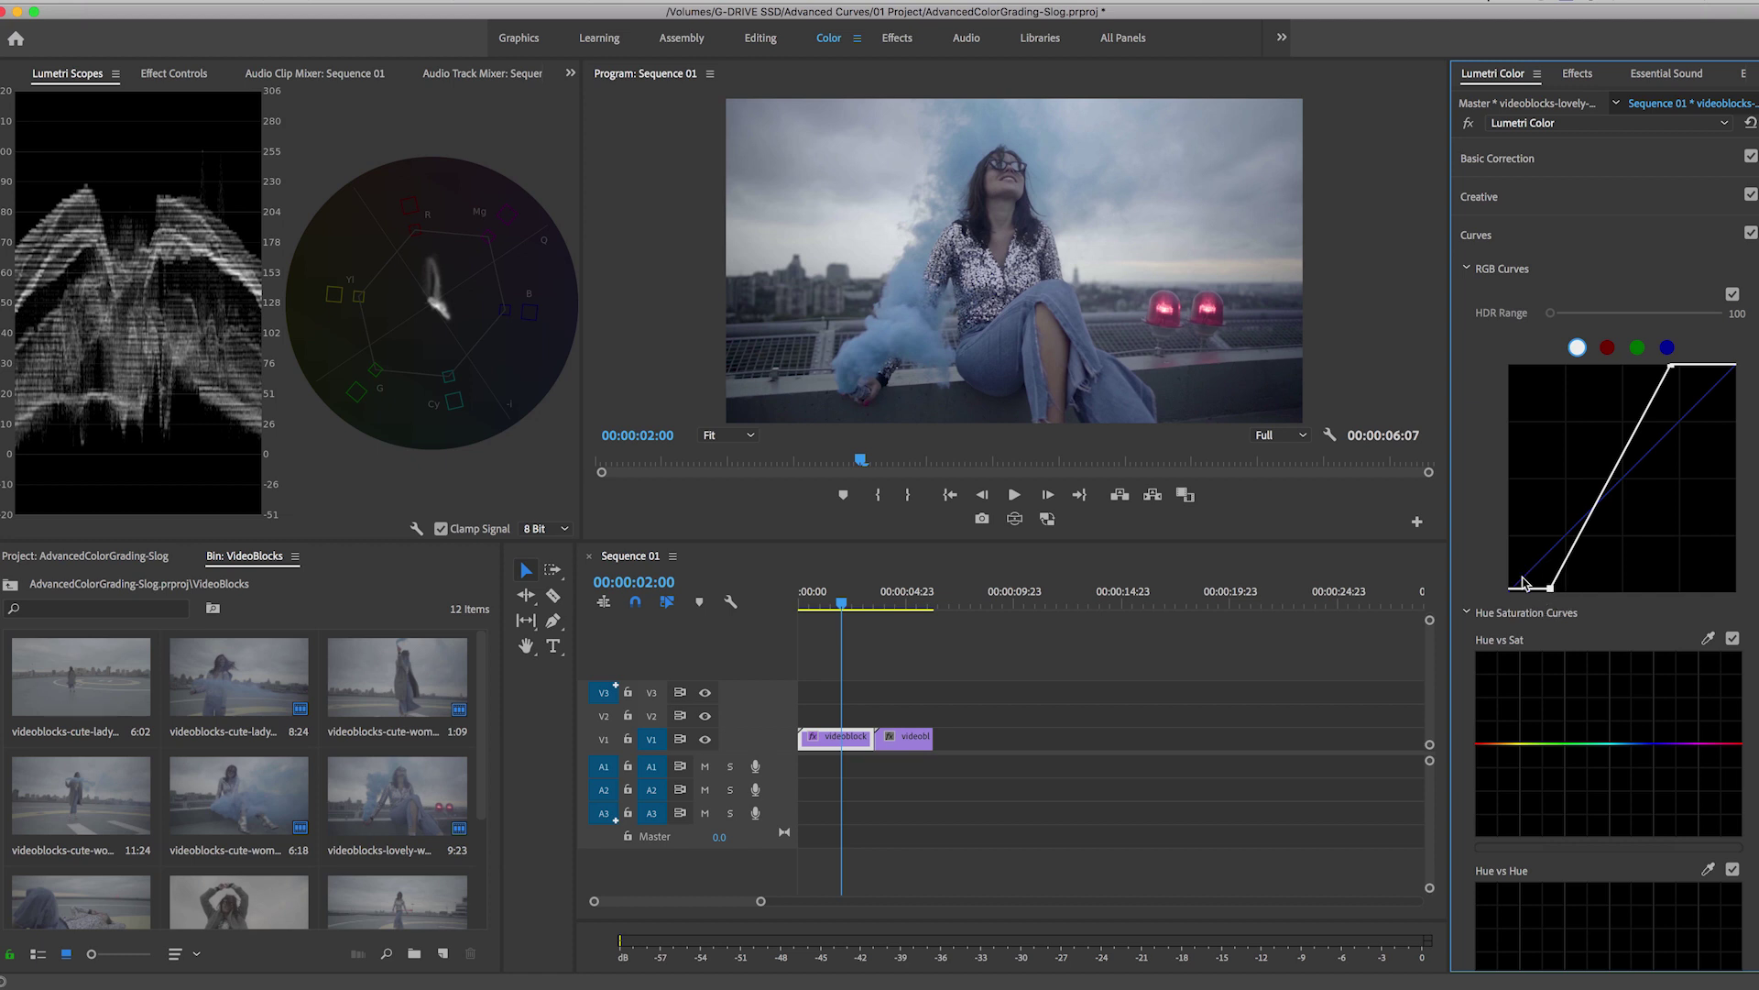
{"action": "left_click_drag", "start_coordinate": [1548, 588], "coordinate": [1549, 591]}
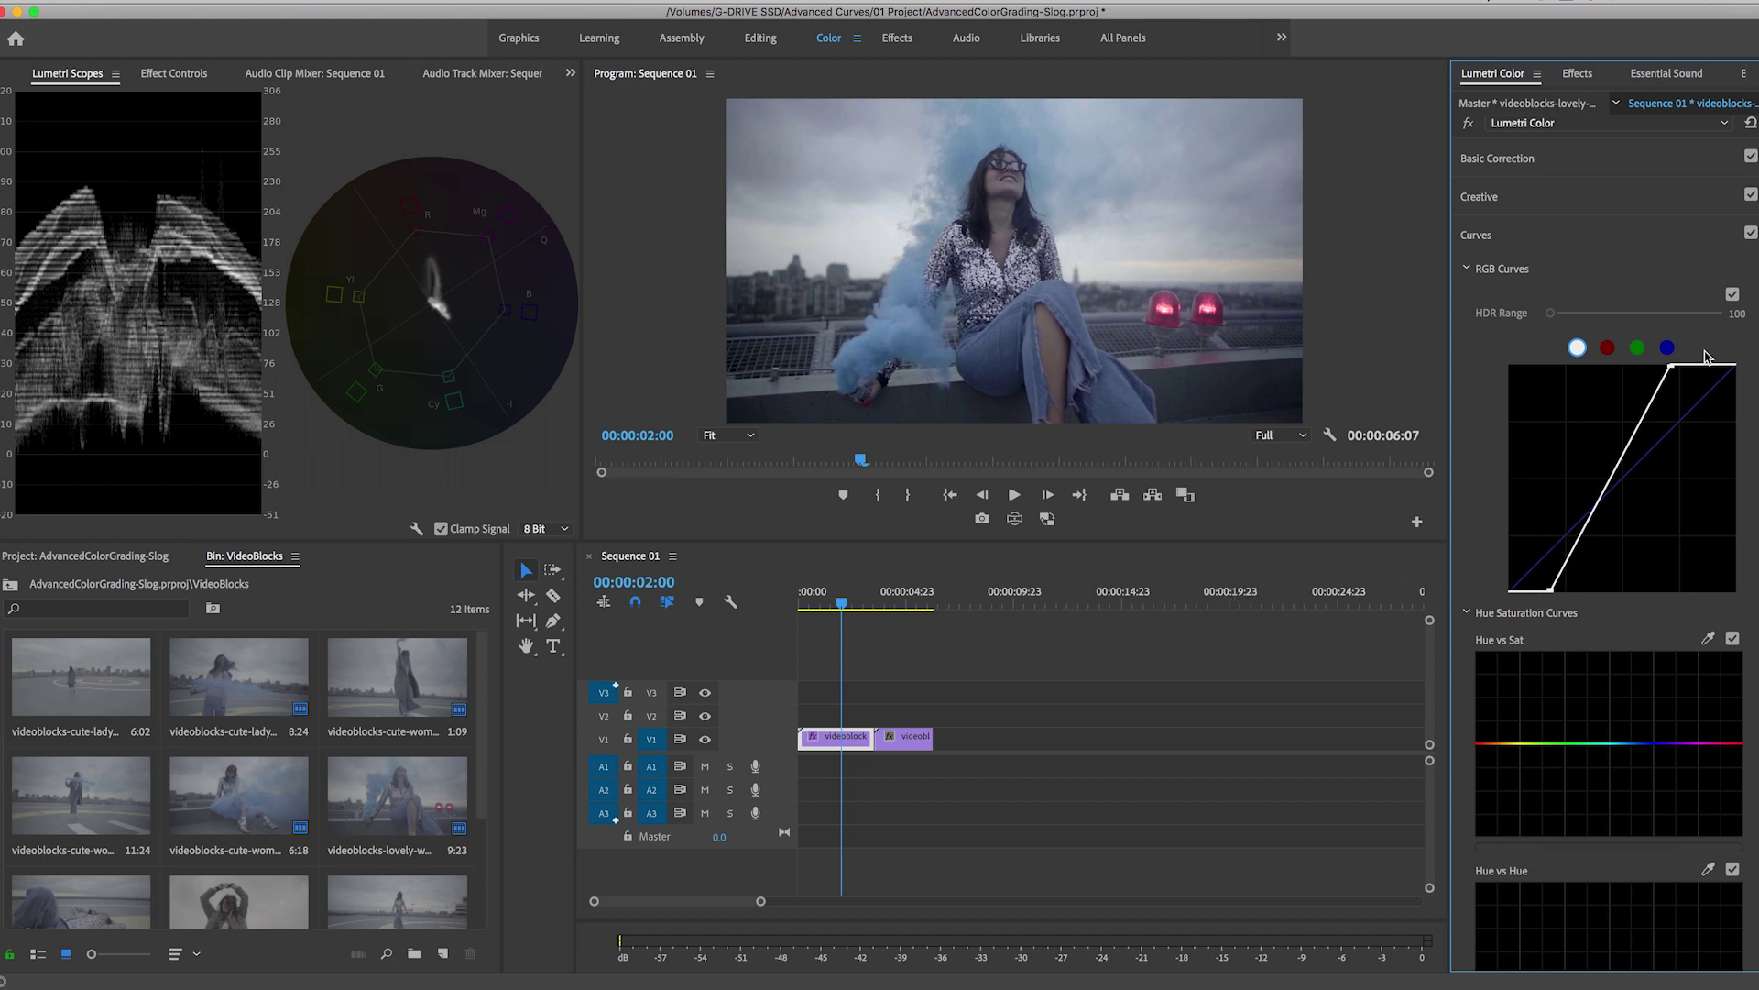
Sample the blue smoke for the Hue vs Sat curve and raise the sampled blue point moderately to boost its saturation.
{"action": "left_click", "coordinate": [1467, 270]}
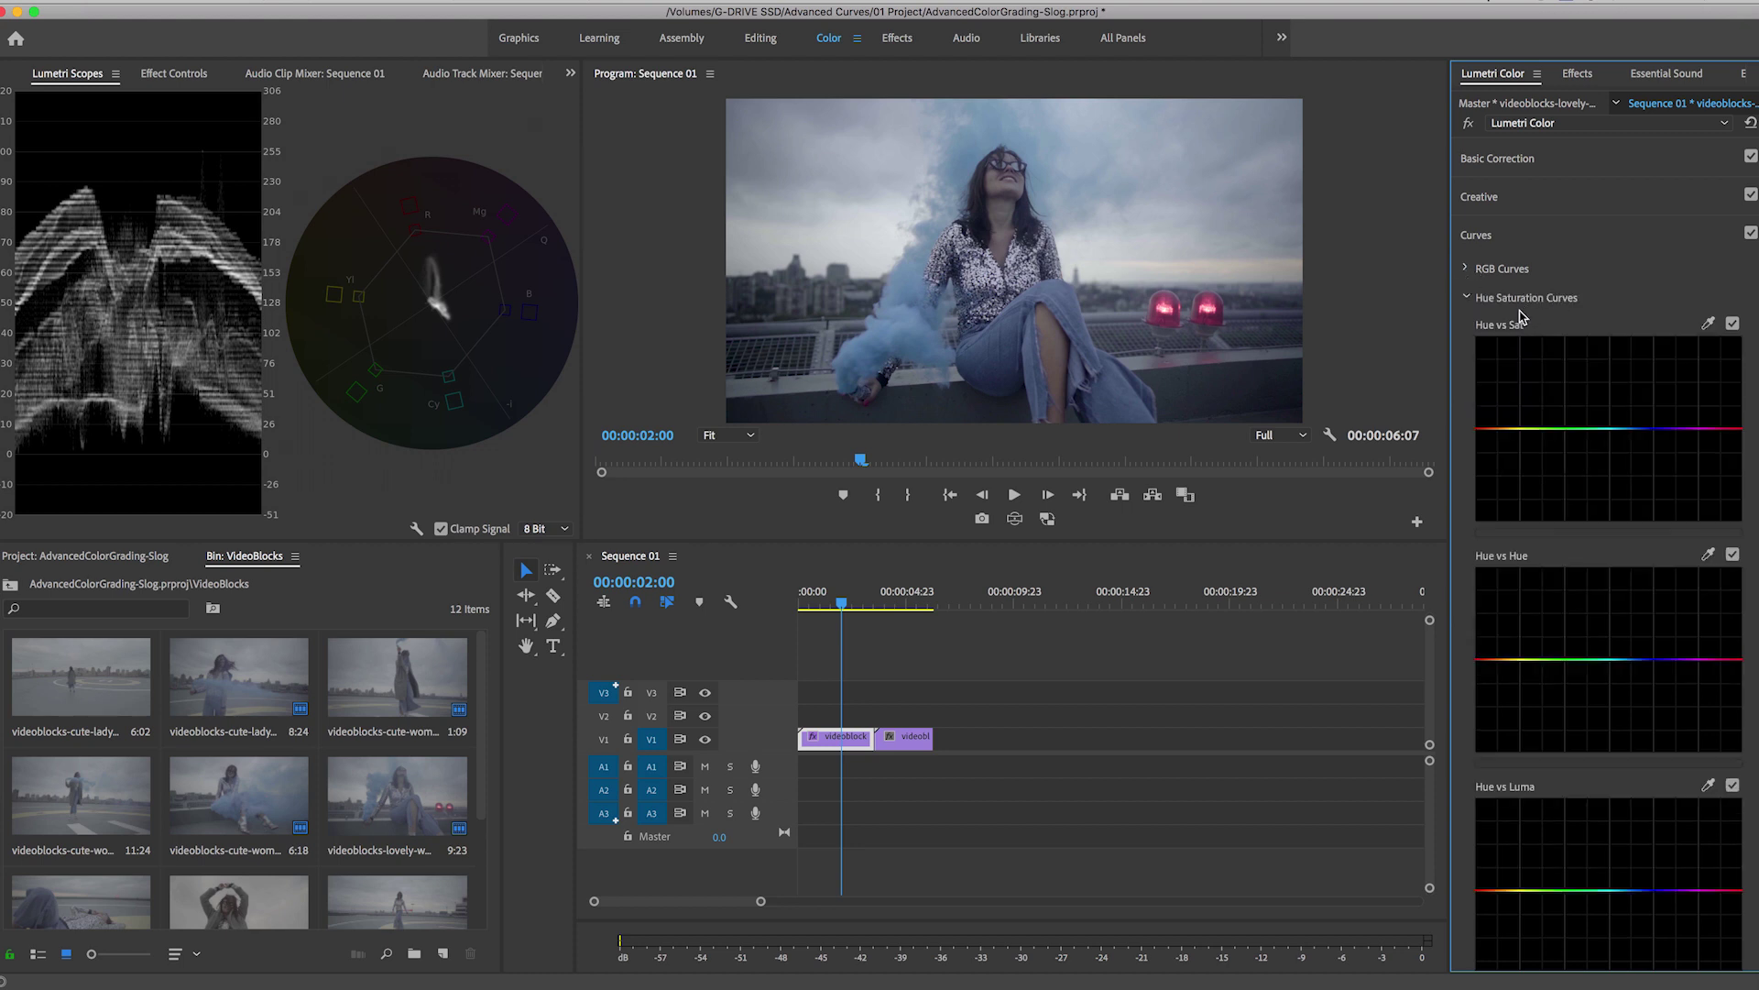
{"action": "scroll", "coordinate": [1613, 293], "scroll_direction": "down", "scroll_amount": 2}
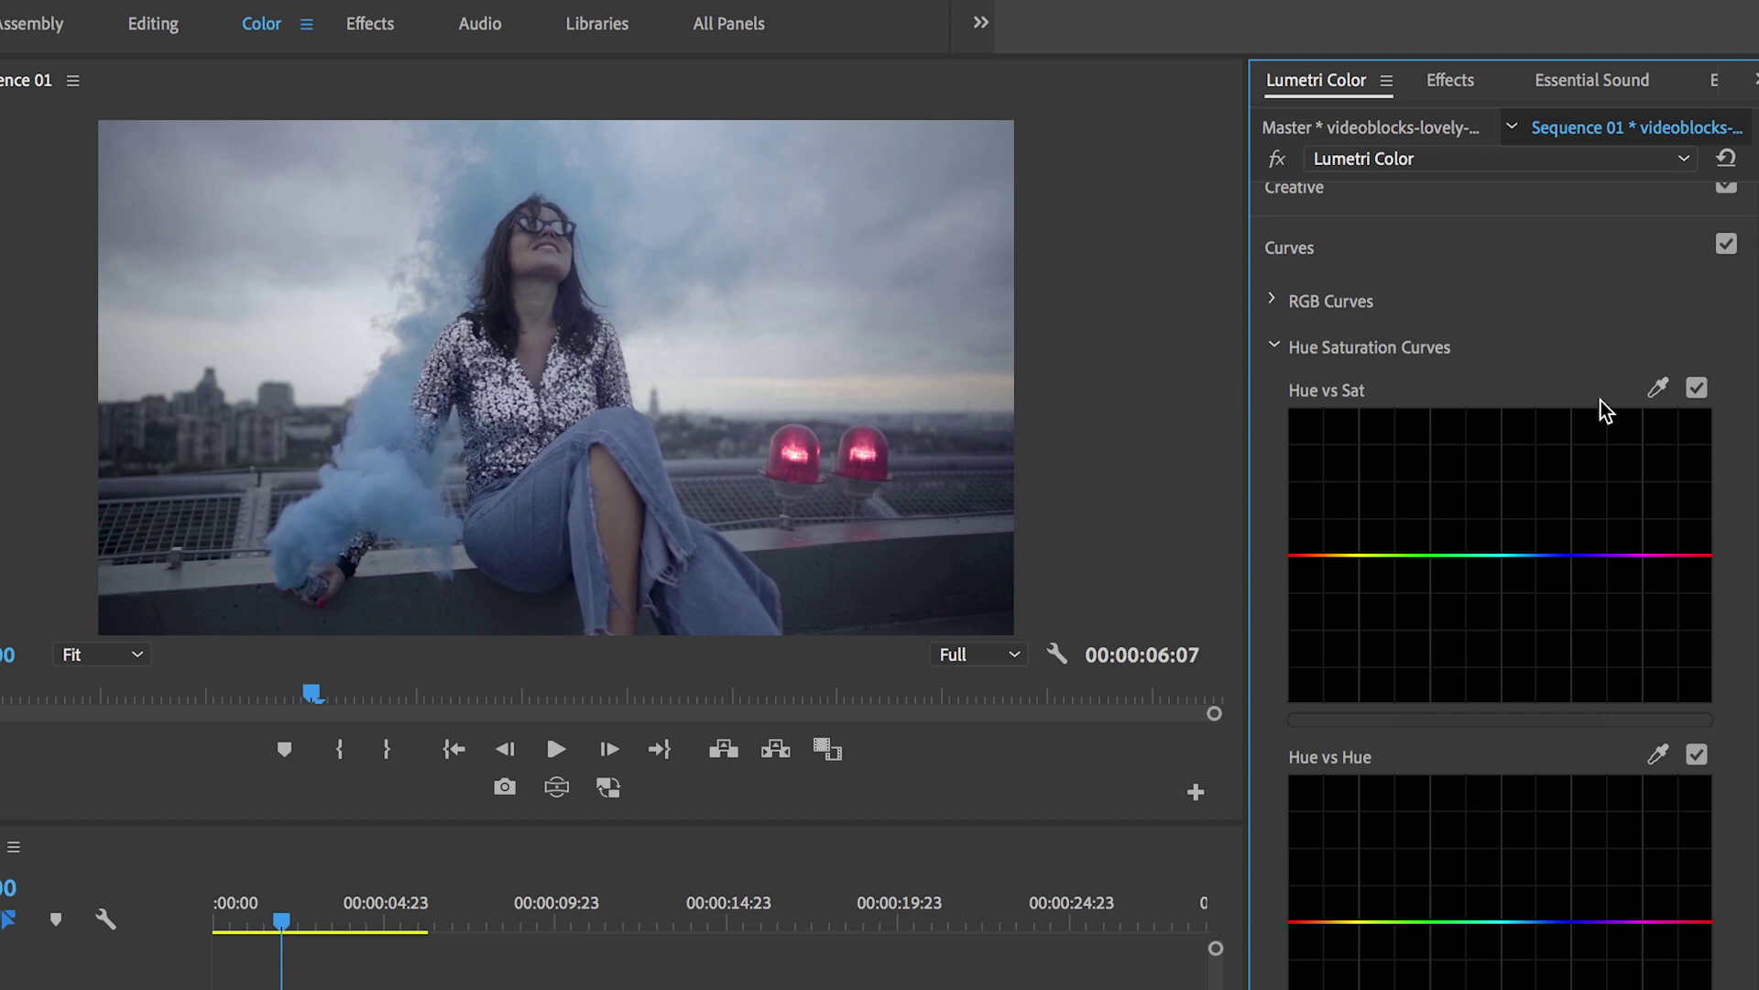
{"action": "left_click", "coordinate": [1659, 388]}
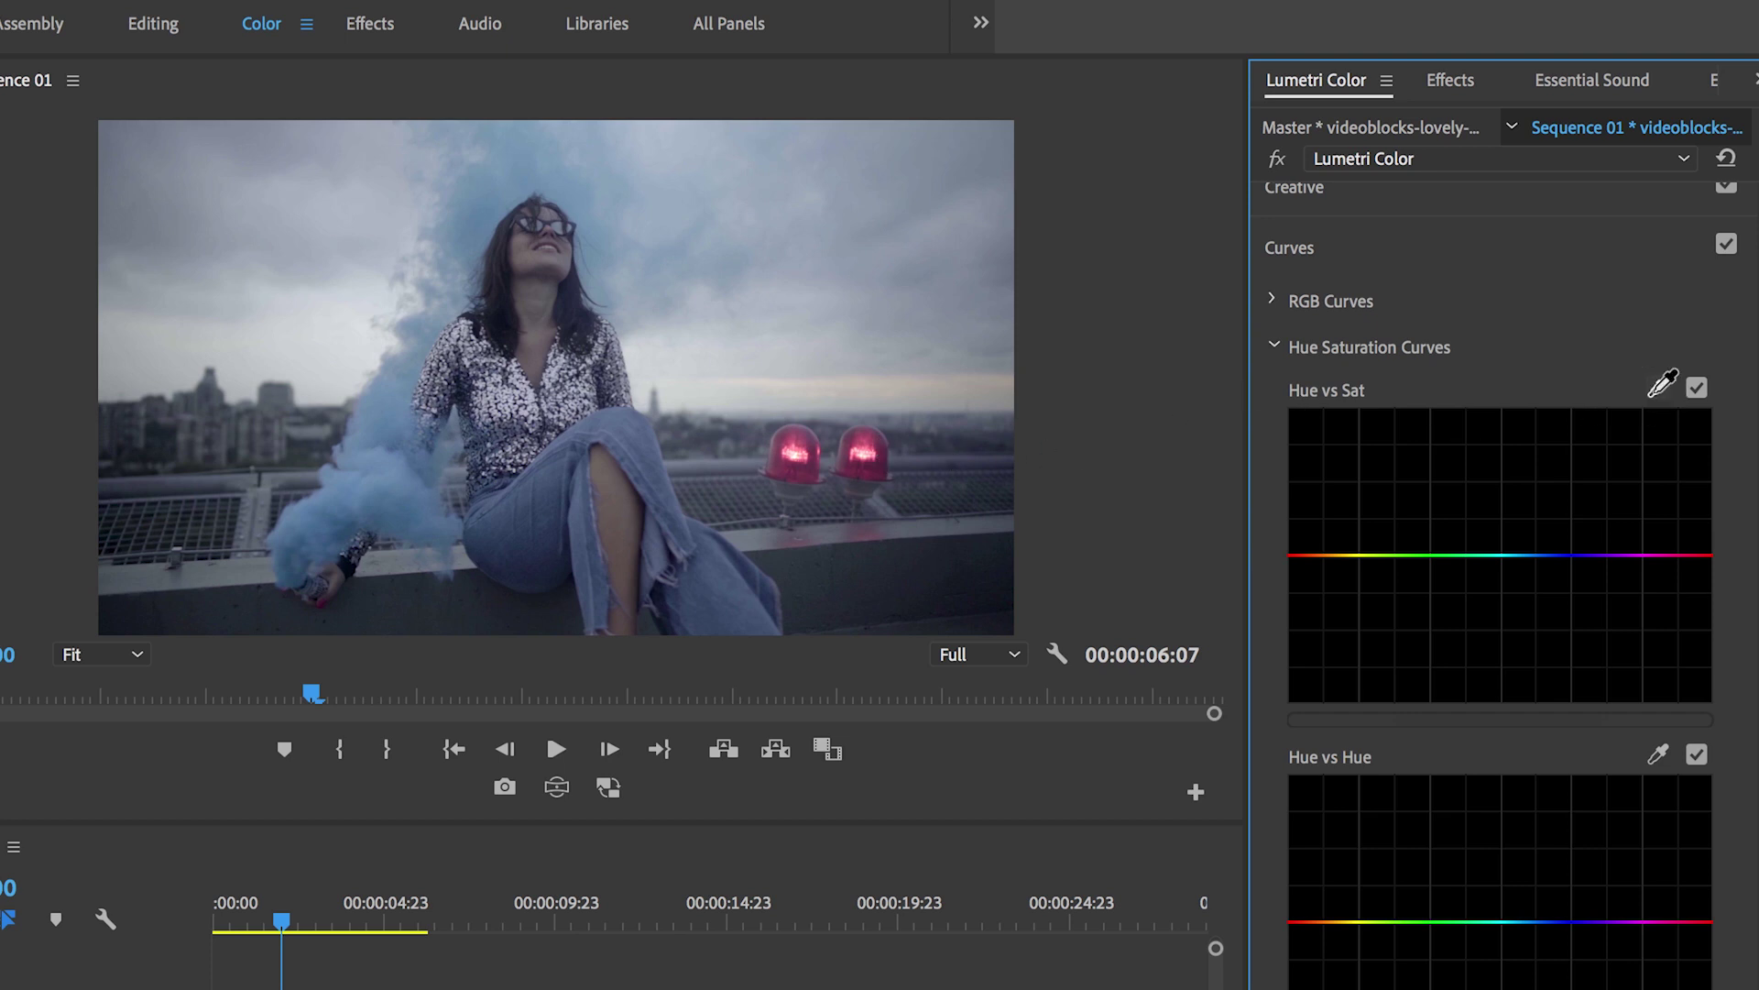
{"action": "left_click", "coordinate": [377, 493]}
{"action": "left_click_drag", "start_coordinate": [1543, 556], "coordinate": [1556, 682]}
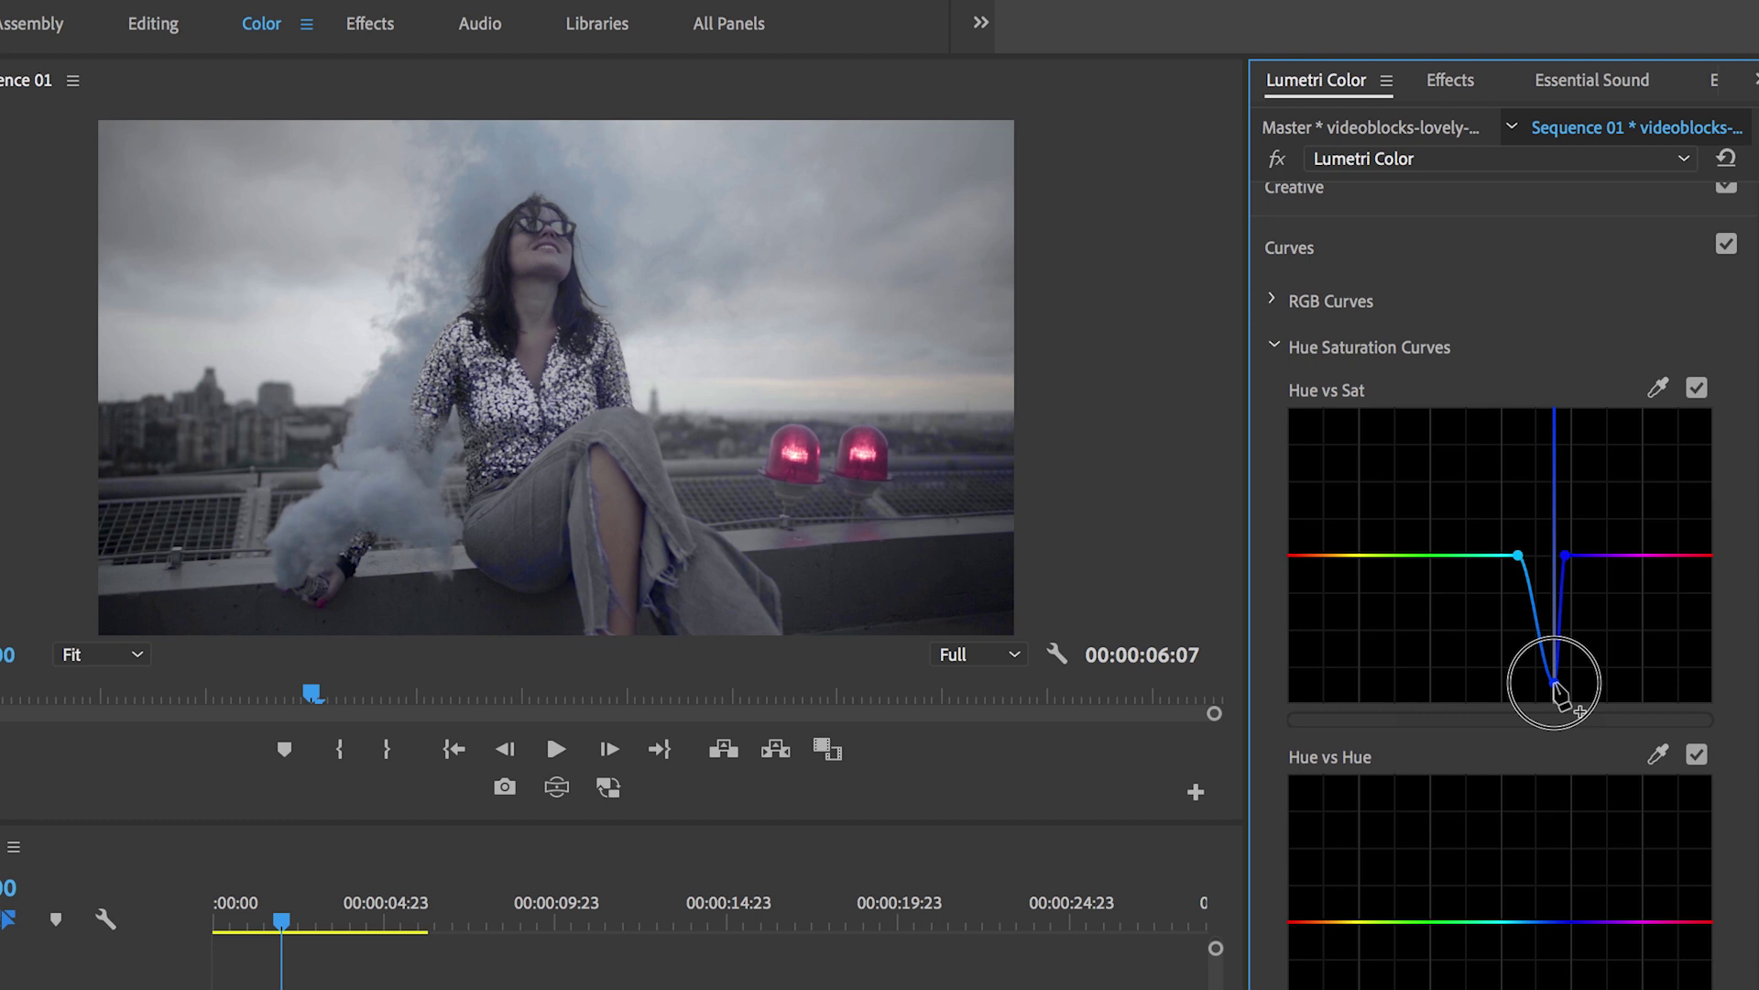
{"action": "left_click_drag", "start_coordinate": [1554, 684], "coordinate": [1540, 502]}
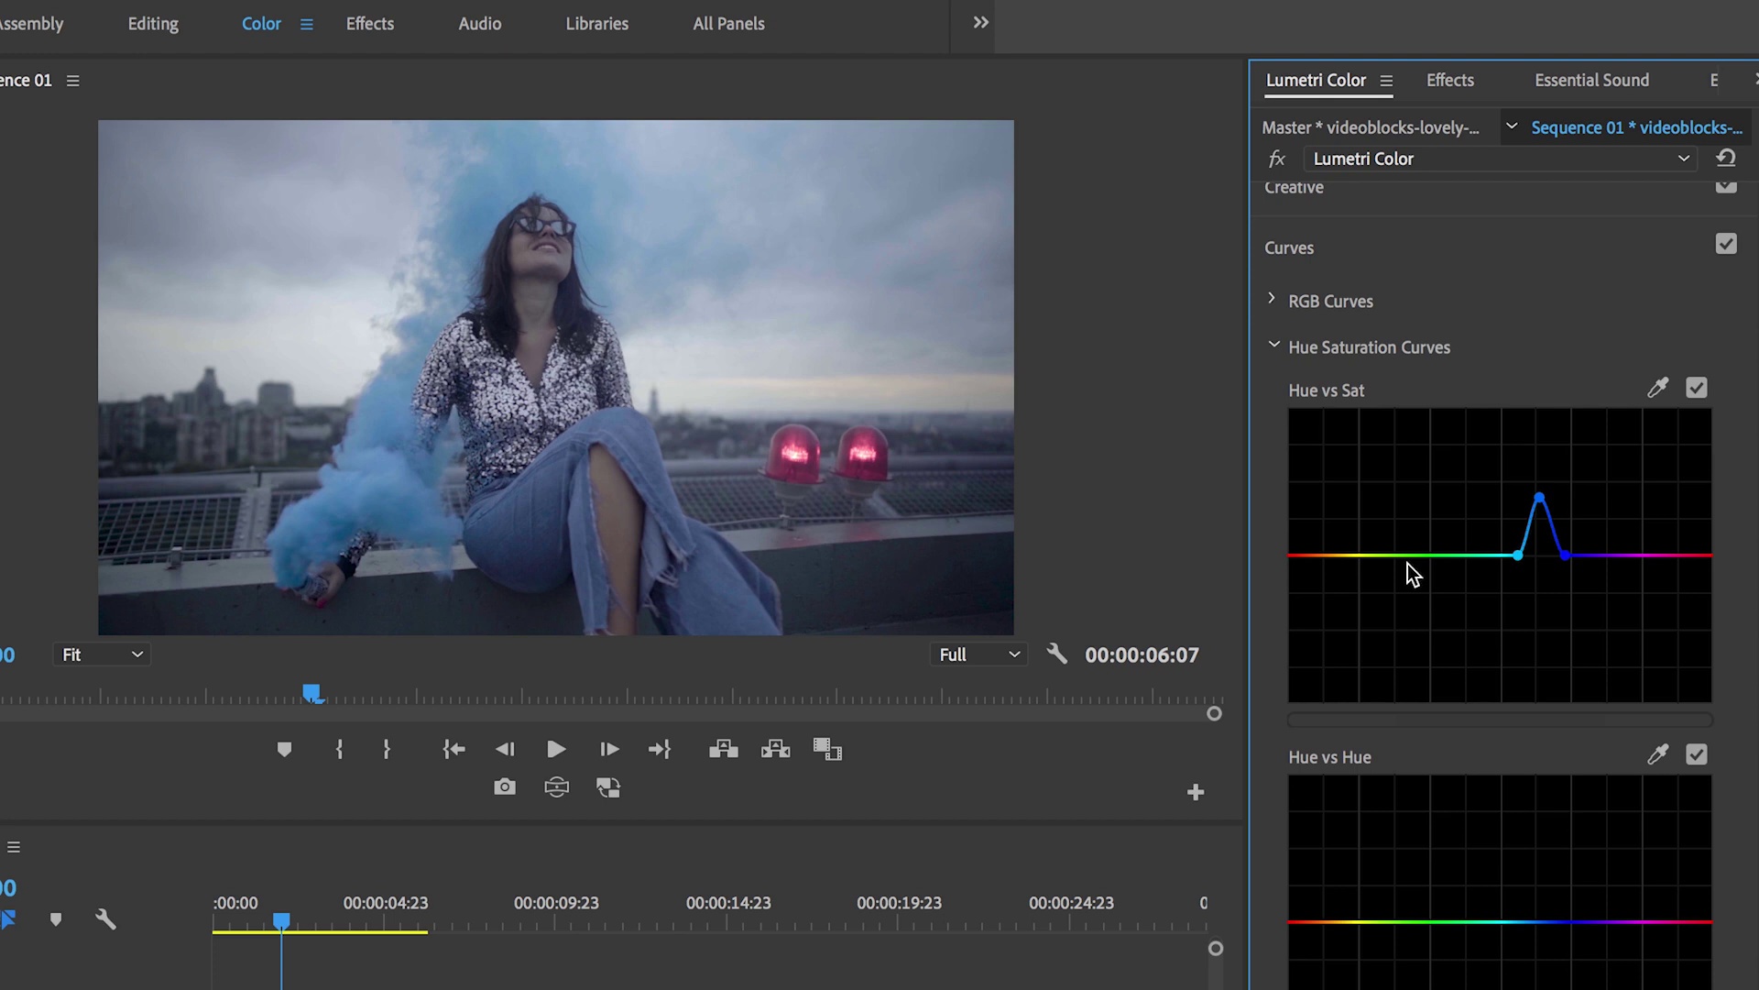
Sample the red lights for the Hue vs Sat curve and boost their saturation with a peak between the magenta and red points.
{"action": "left_click", "coordinate": [1658, 388]}
{"action": "left_click", "coordinate": [811, 464]}
{"action": "left_click", "coordinate": [1466, 724]}
{"action": "left_click_drag", "start_coordinate": [1466, 726], "coordinate": [1677, 733]}
{"action": "left_click_drag", "start_coordinate": [1471, 557], "coordinate": [1469, 449]}
{"action": "left_click_drag", "start_coordinate": [1493, 556], "coordinate": [1441, 556]}
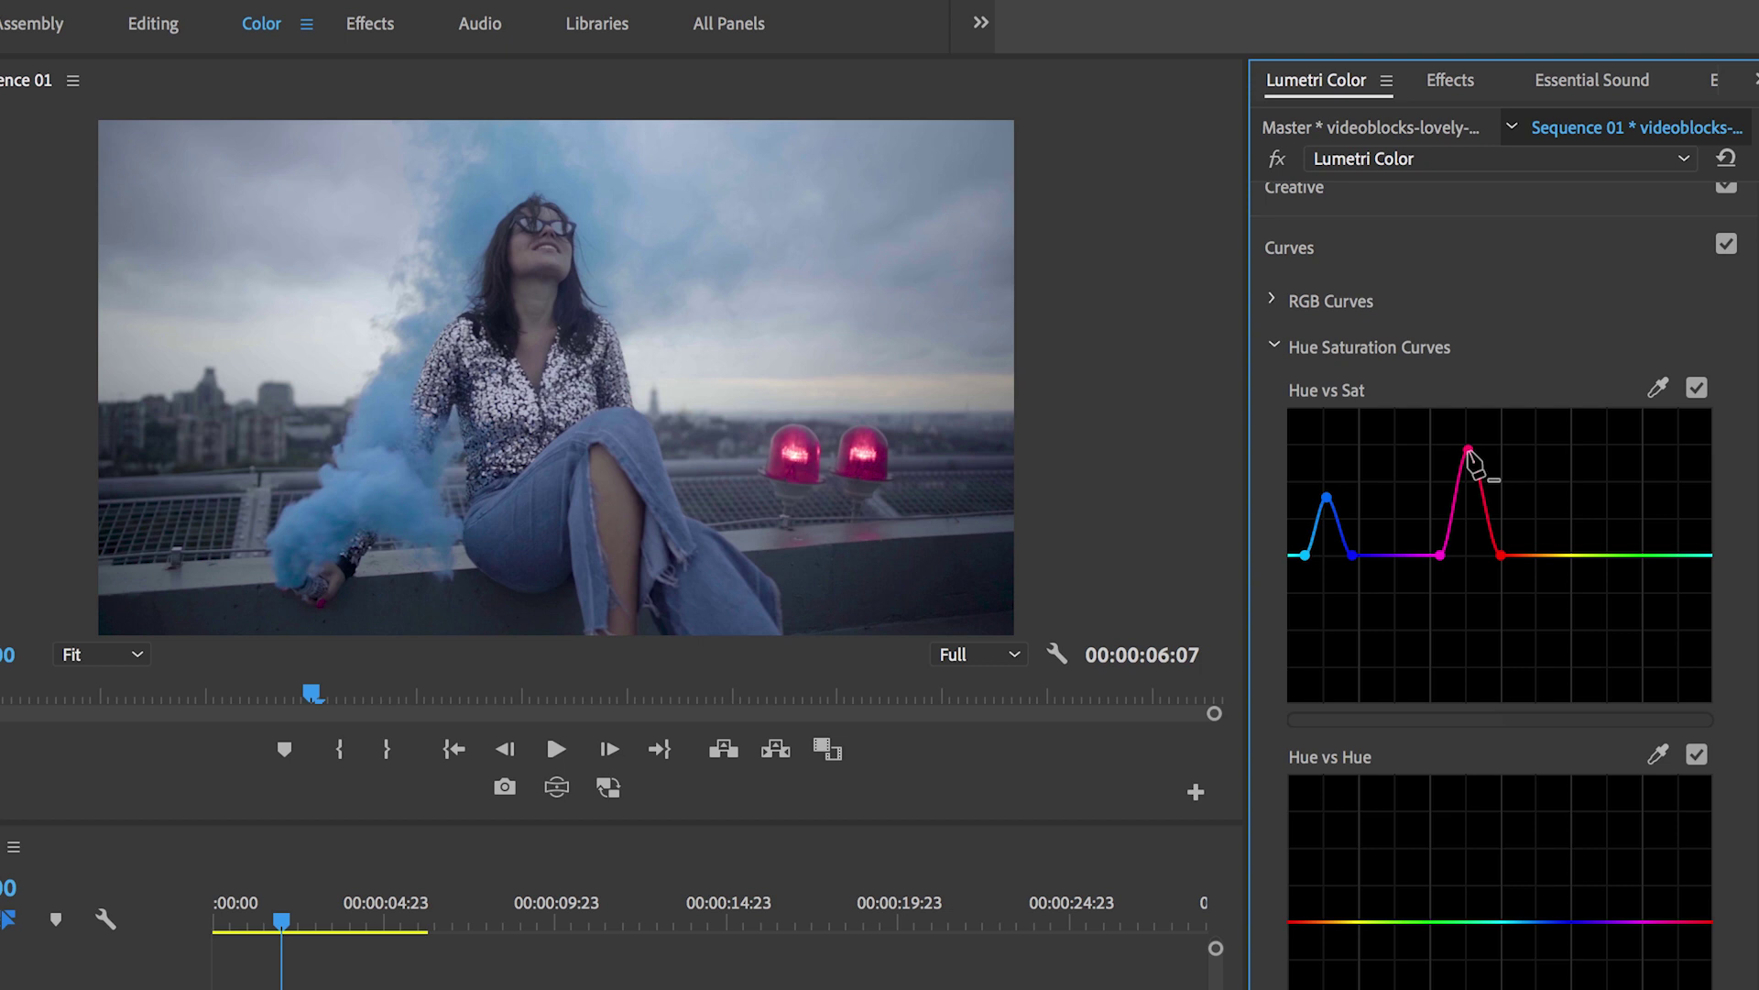
{"action": "left_click", "coordinate": [1469, 450], "text": "ctrl"}
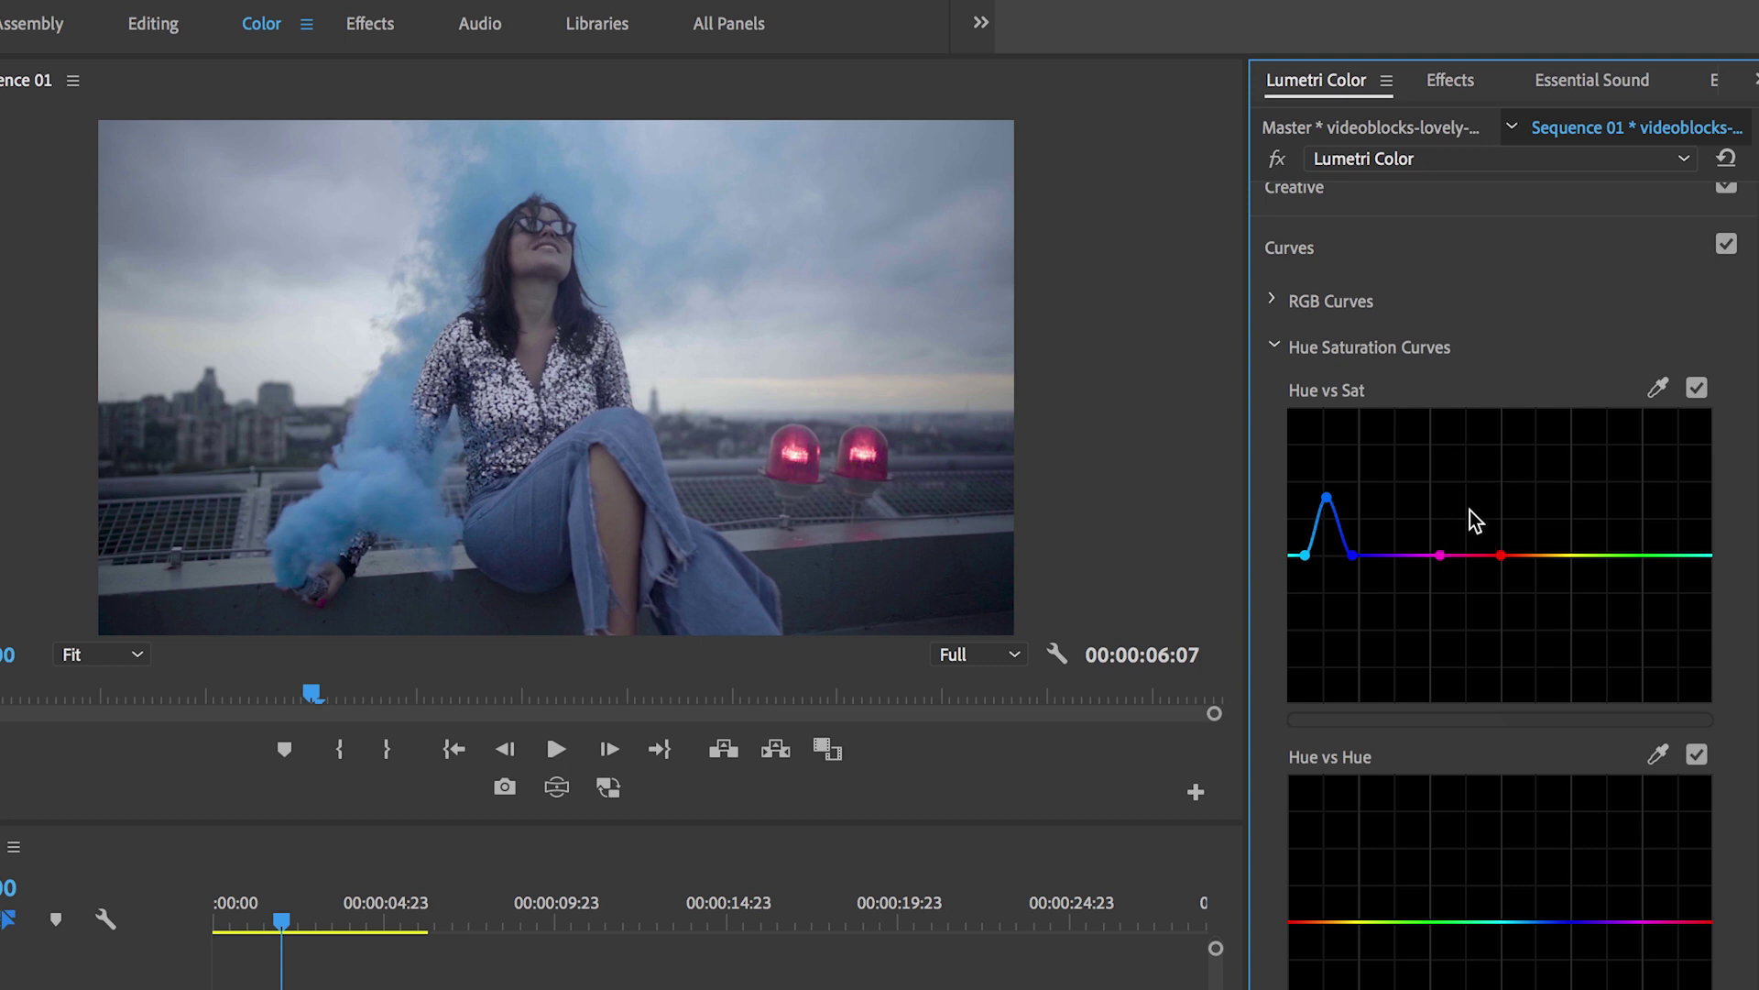
{"action": "left_click_drag", "start_coordinate": [1467, 555], "coordinate": [1463, 461]}
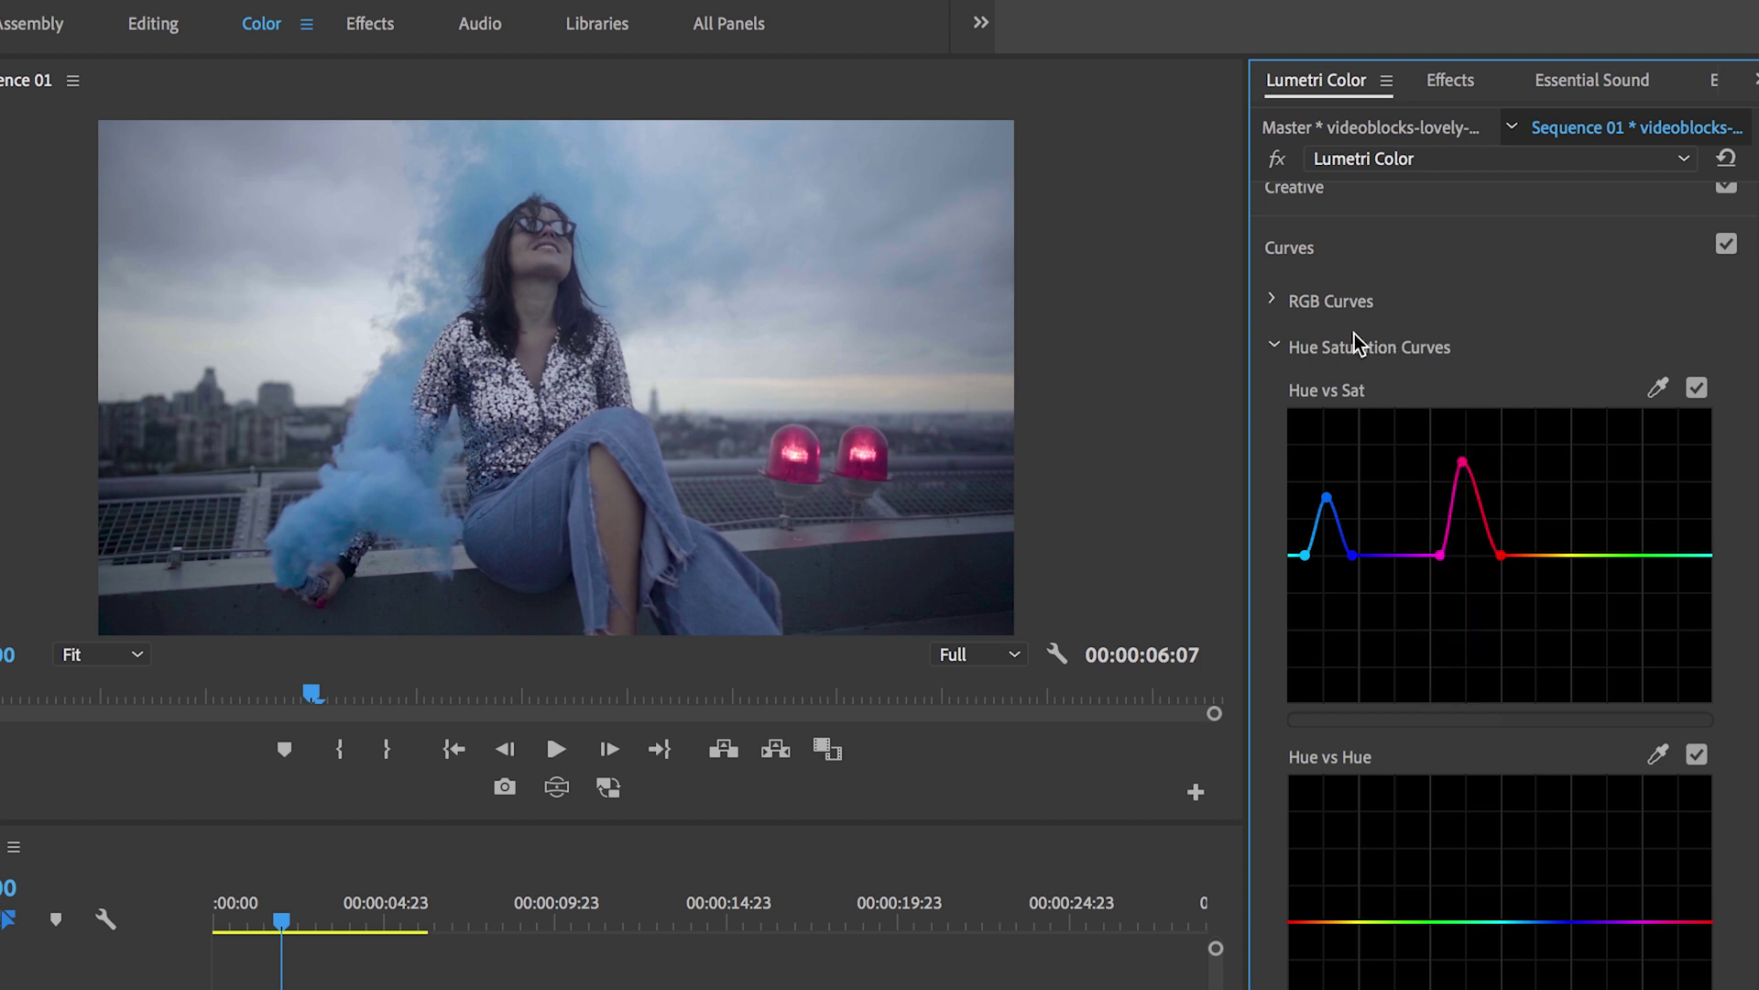
Set the creative Vibrance to 28.6 and compare the image with and without the Lumetri effect.
{"action": "scroll", "coordinate": [1337, 383], "scroll_direction": "up", "scroll_amount": 1}
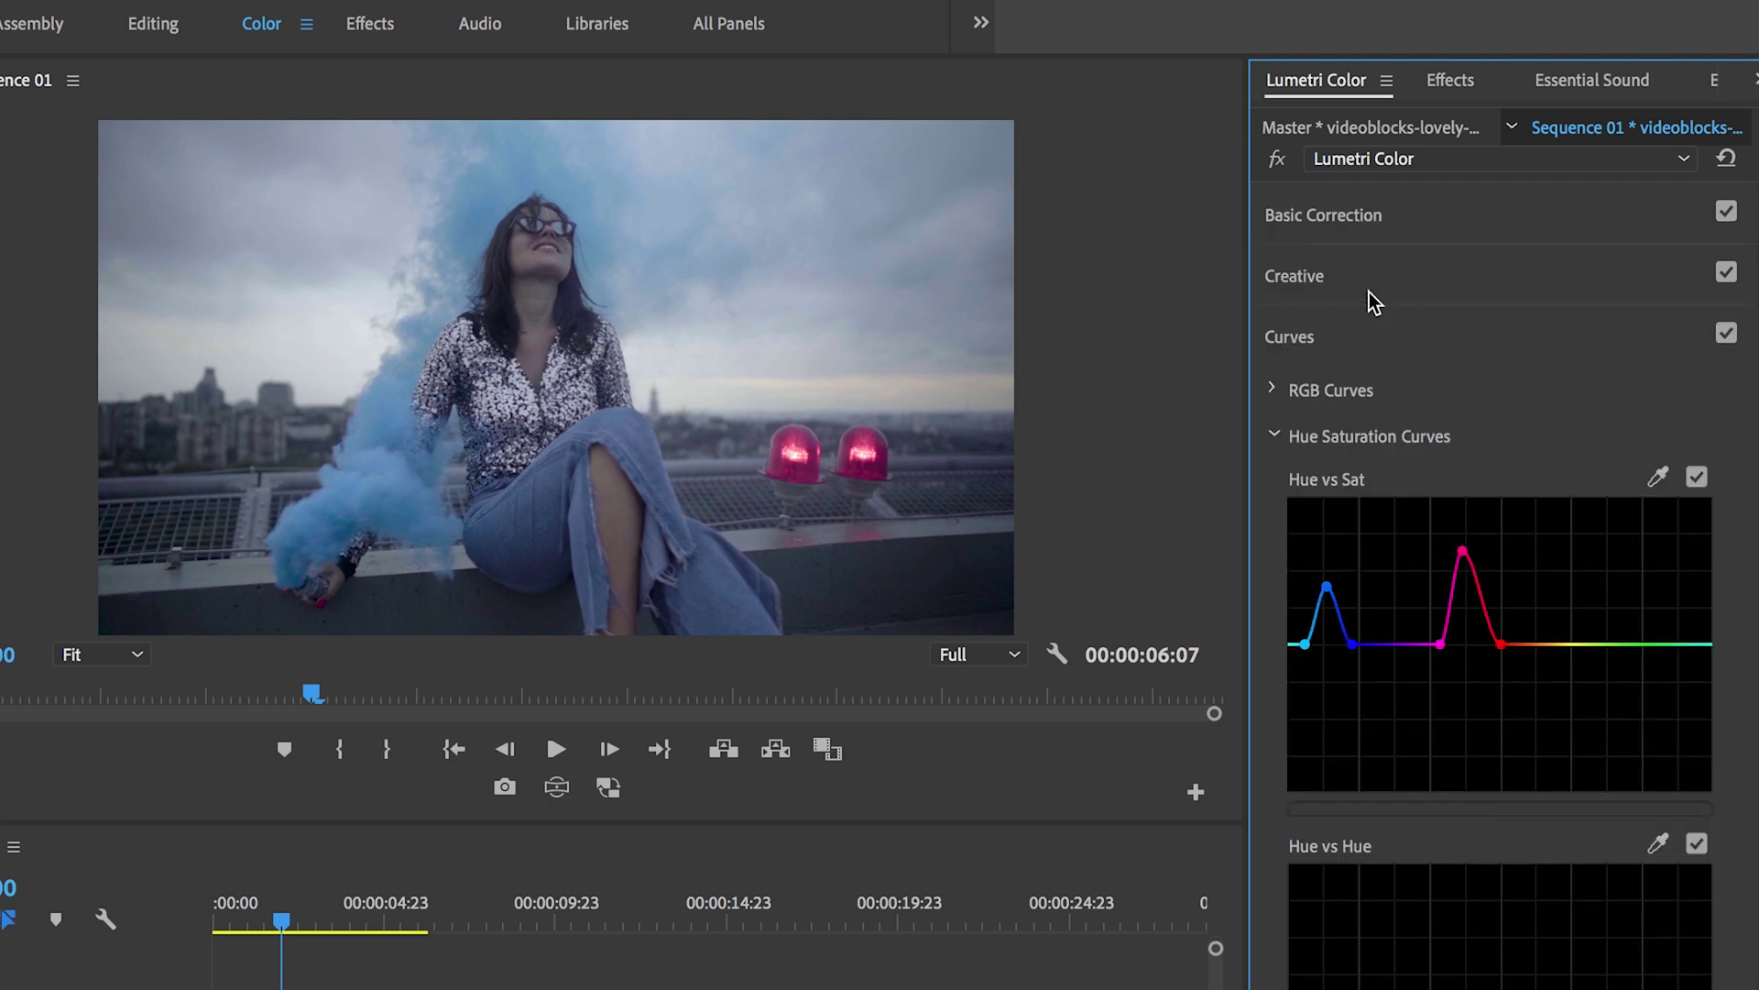
{"action": "left_click", "coordinate": [1345, 276]}
{"action": "left_click_drag", "start_coordinate": [1549, 769], "coordinate": [1580, 774]}
{"action": "left_click_drag", "start_coordinate": [1566, 773], "coordinate": [1583, 773]}
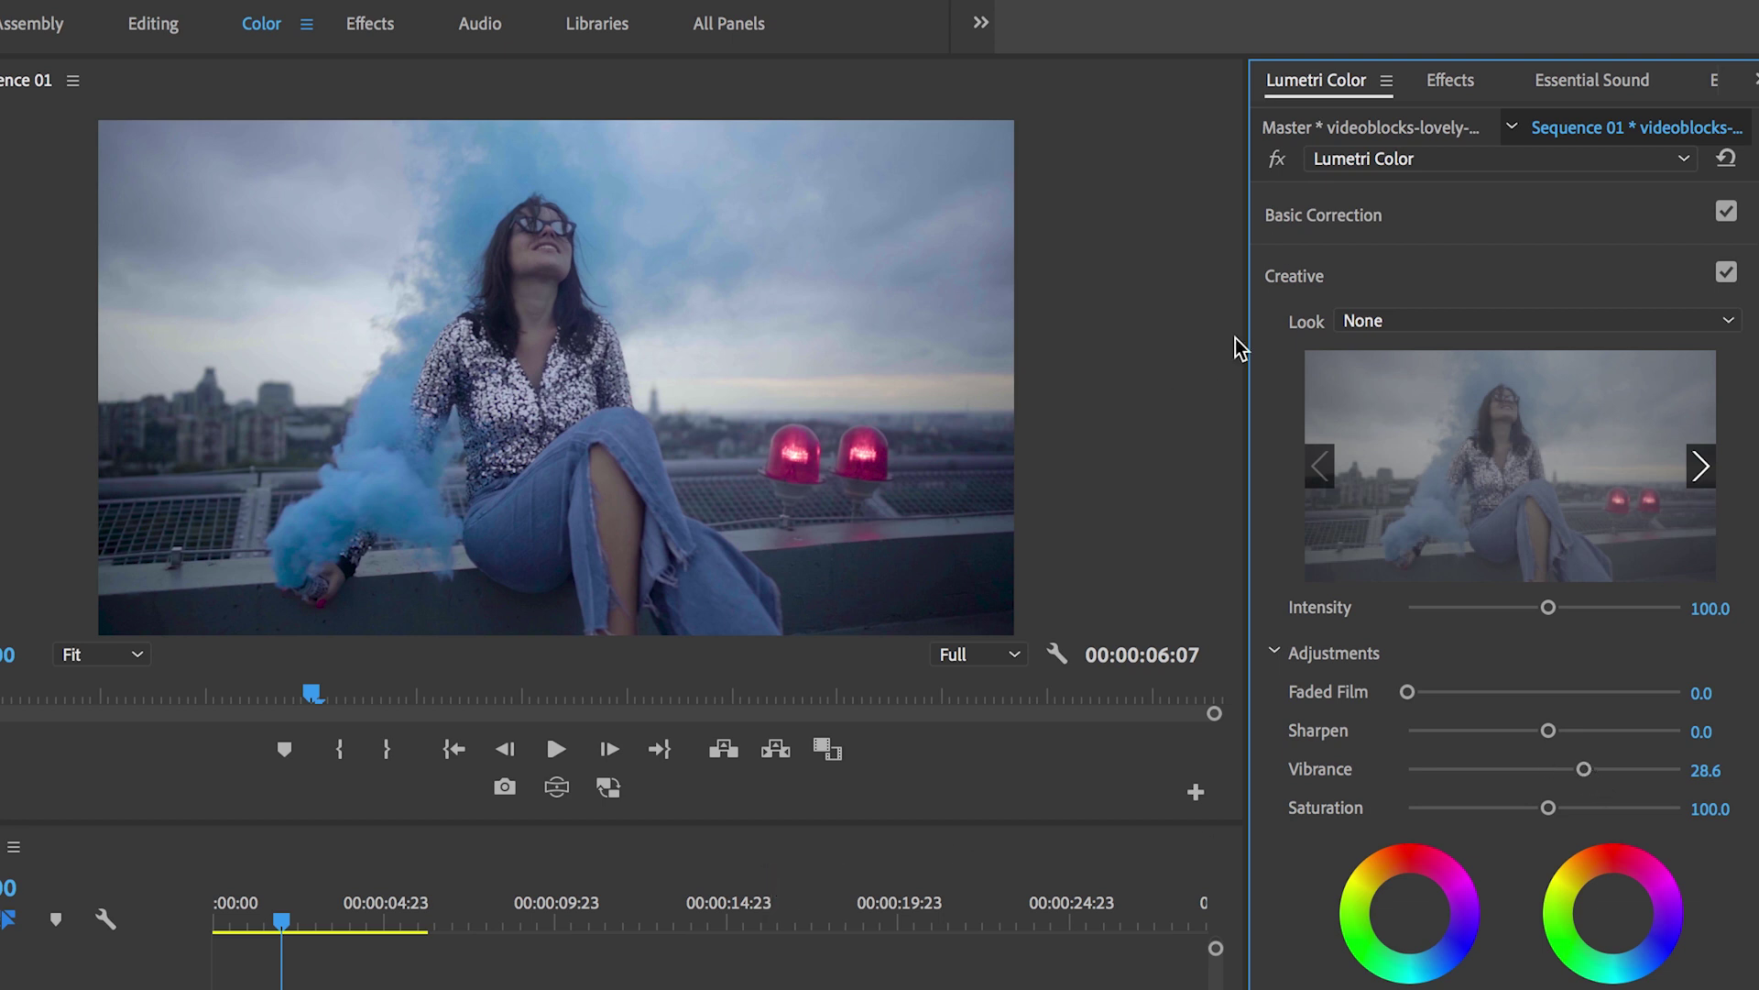
{"action": "left_click", "coordinate": [1276, 159]}
{"action": "left_click", "coordinate": [1277, 160]}
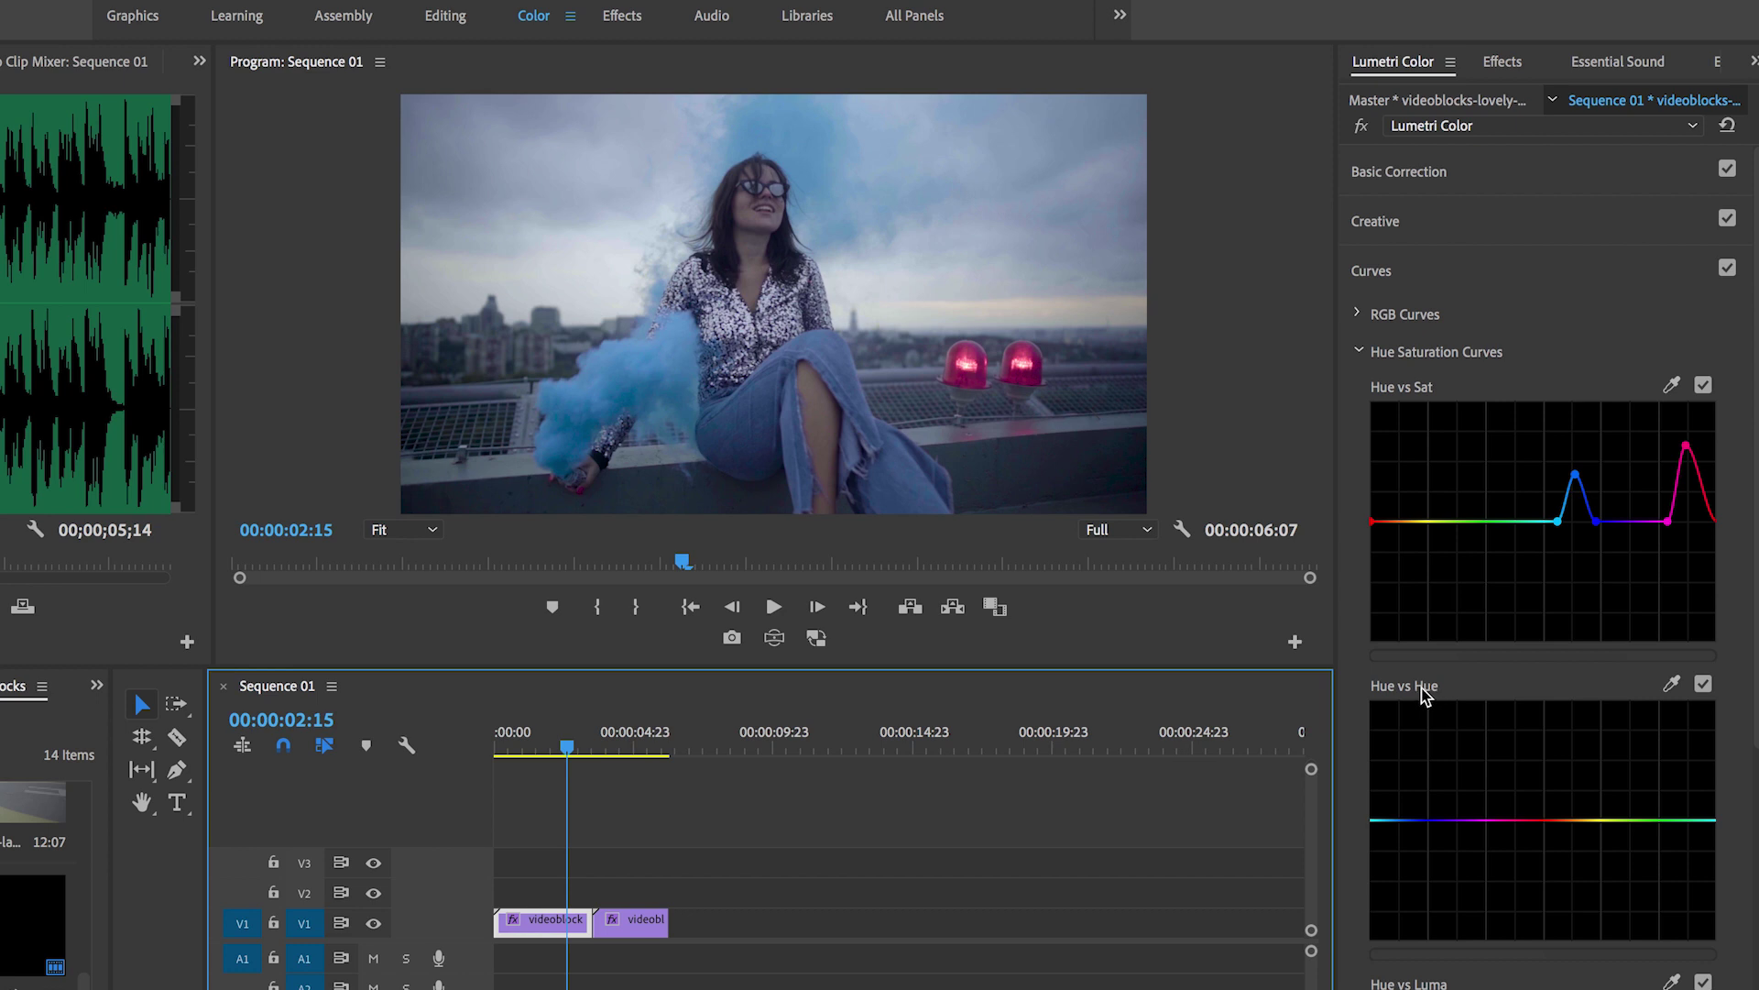
Save the project, sample the blue smoke for the Hue vs Hue curve, and raise its point slightly to shift the smoke to teal.
{"action": "key", "text": "super+s"}
{"action": "left_click", "coordinate": [1674, 683]}
{"action": "left_click", "coordinate": [610, 397]}
{"action": "left_click", "coordinate": [1405, 820]}
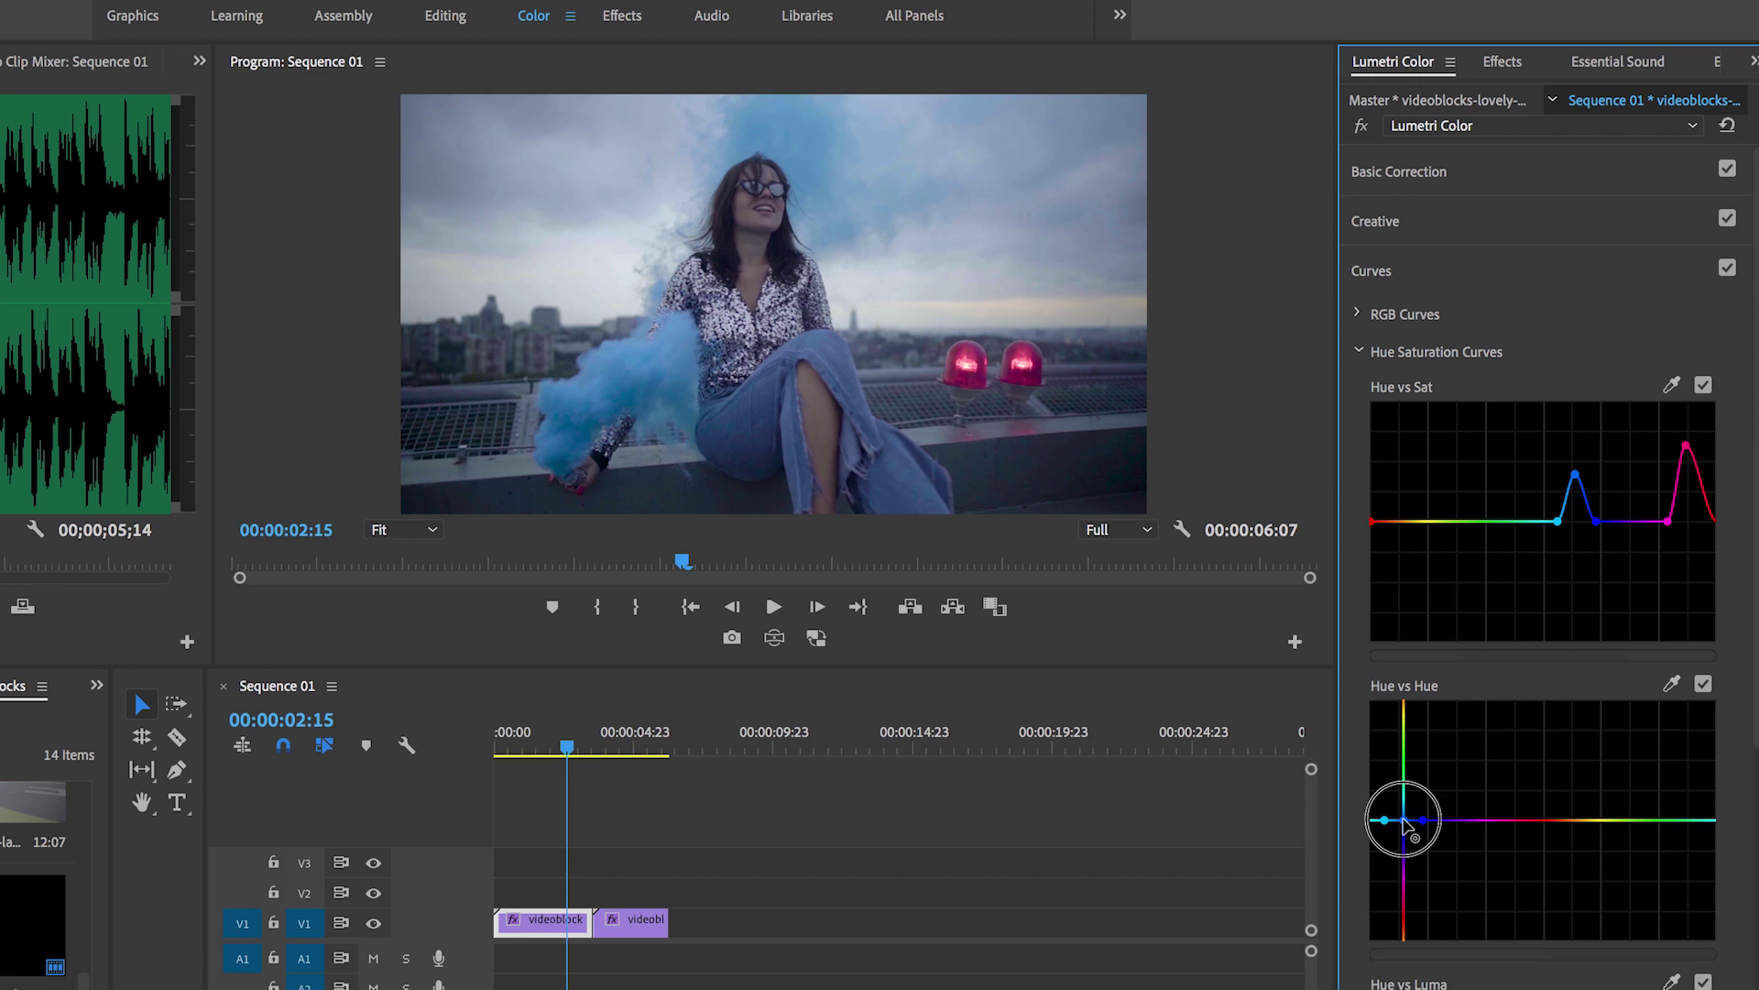
{"action": "mouse_move", "coordinate": [1407, 823]}
{"action": "left_mouse_down"}
{"action": "mouse_move", "coordinate": [1406, 910]}
{"action": "mouse_move", "coordinate": [1404, 811]}
{"action": "left_mouse_up"}
{"action": "left_click", "coordinate": [1698, 687]}
{"action": "left_click", "coordinate": [1699, 687]}
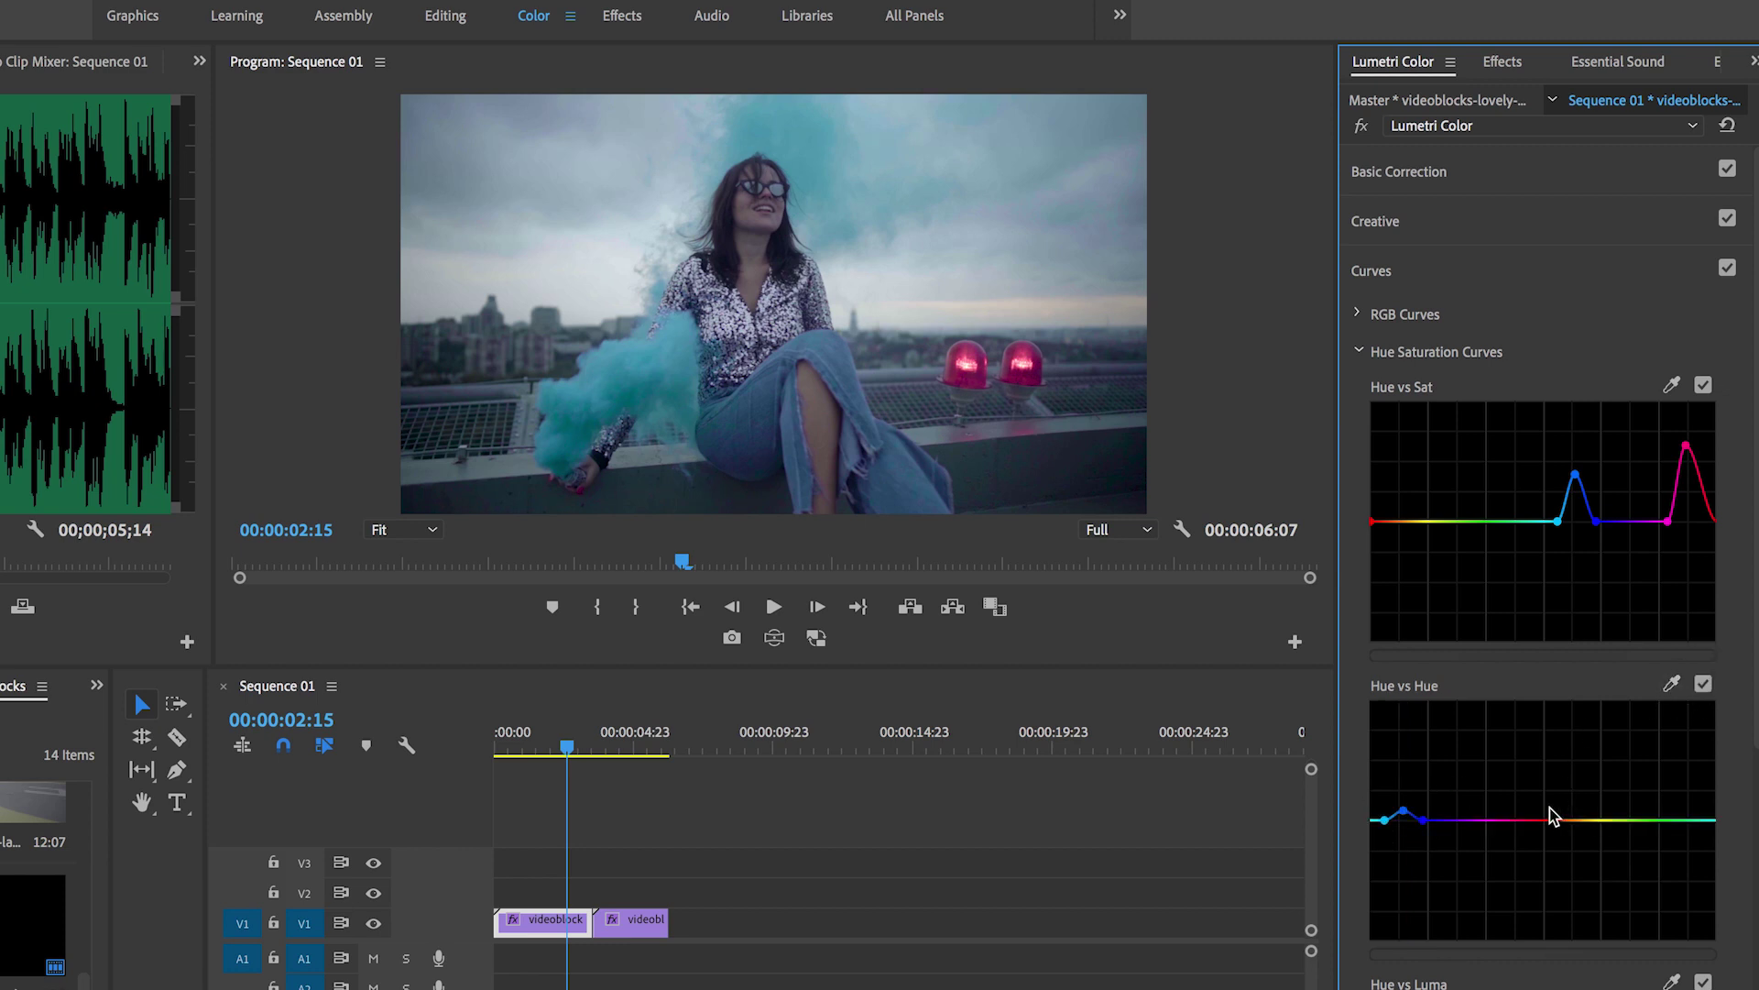
Sample the red lights for the Hue vs Hue curve, lower their point slightly toward a purer red, and compare with the curve off.
{"action": "left_click", "coordinate": [1672, 683]}
{"action": "left_click", "coordinate": [984, 353]}
{"action": "mouse_move", "coordinate": [1506, 819]}
{"action": "left_mouse_down"}
{"action": "mouse_move", "coordinate": [1511, 862]}
{"action": "mouse_move", "coordinate": [1512, 832]}
{"action": "mouse_move", "coordinate": [1545, 827]}
{"action": "mouse_move", "coordinate": [1515, 837]}
{"action": "mouse_move", "coordinate": [1510, 810]}
{"action": "mouse_move", "coordinate": [1518, 838]}
{"action": "left_mouse_up"}
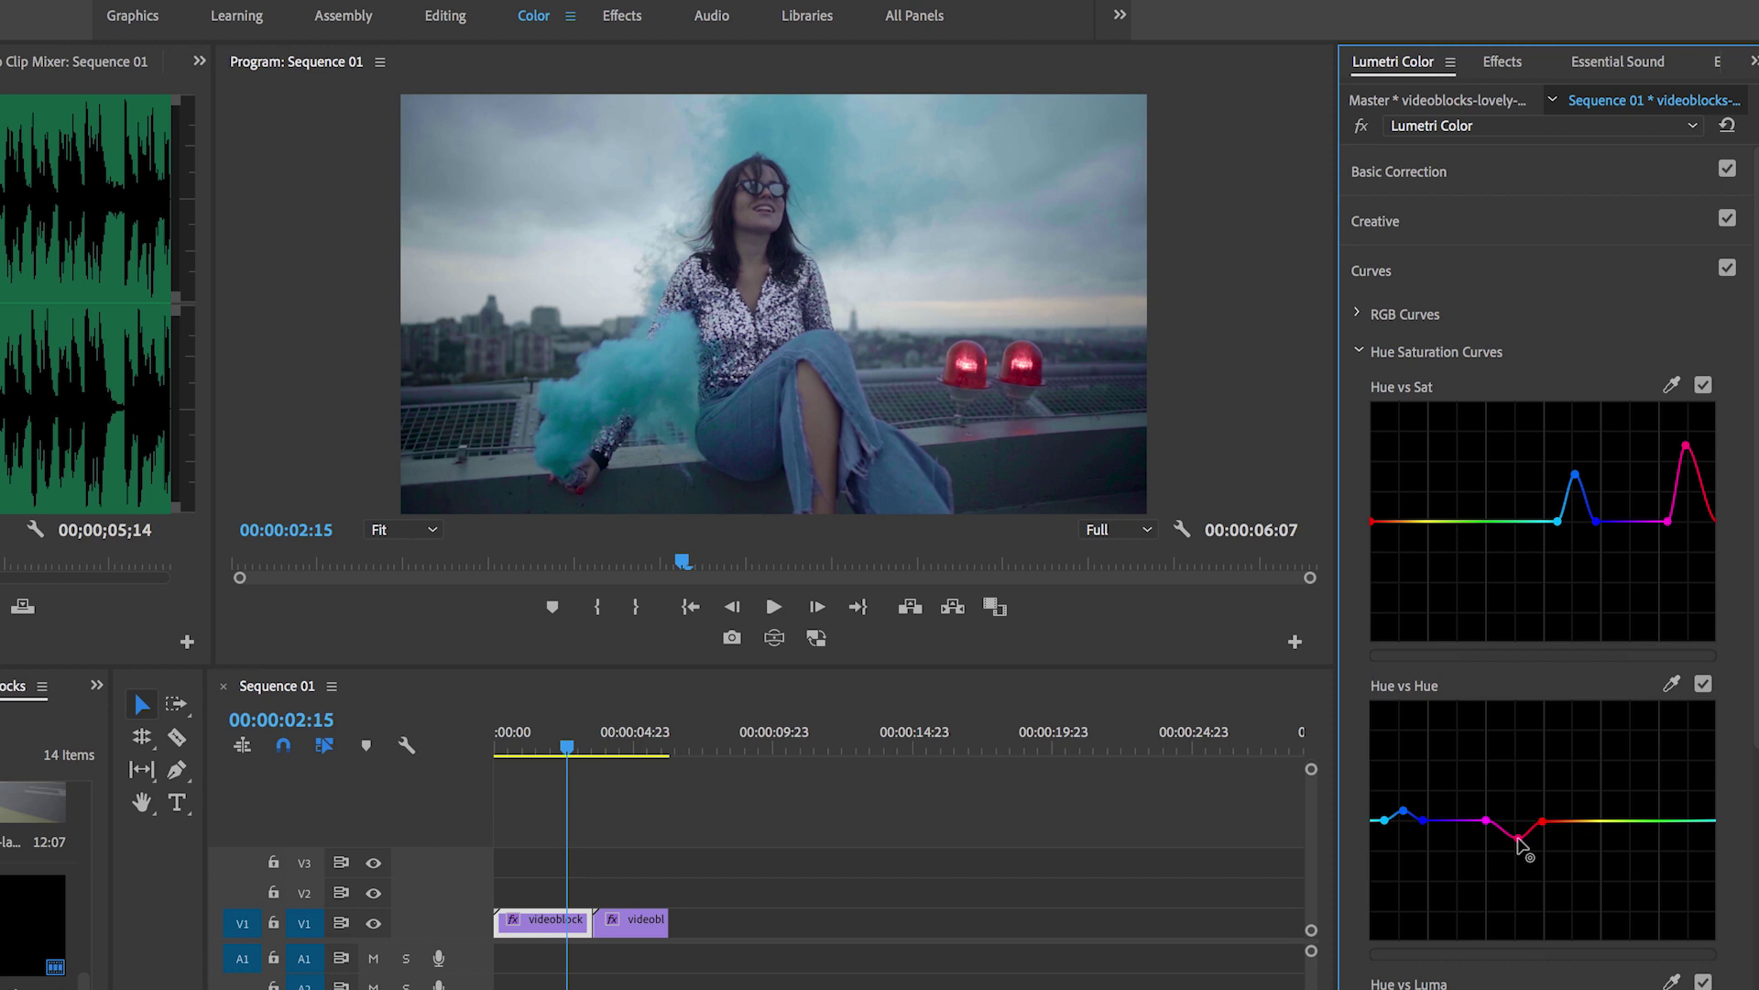
{"action": "left_click", "coordinate": [1703, 686]}
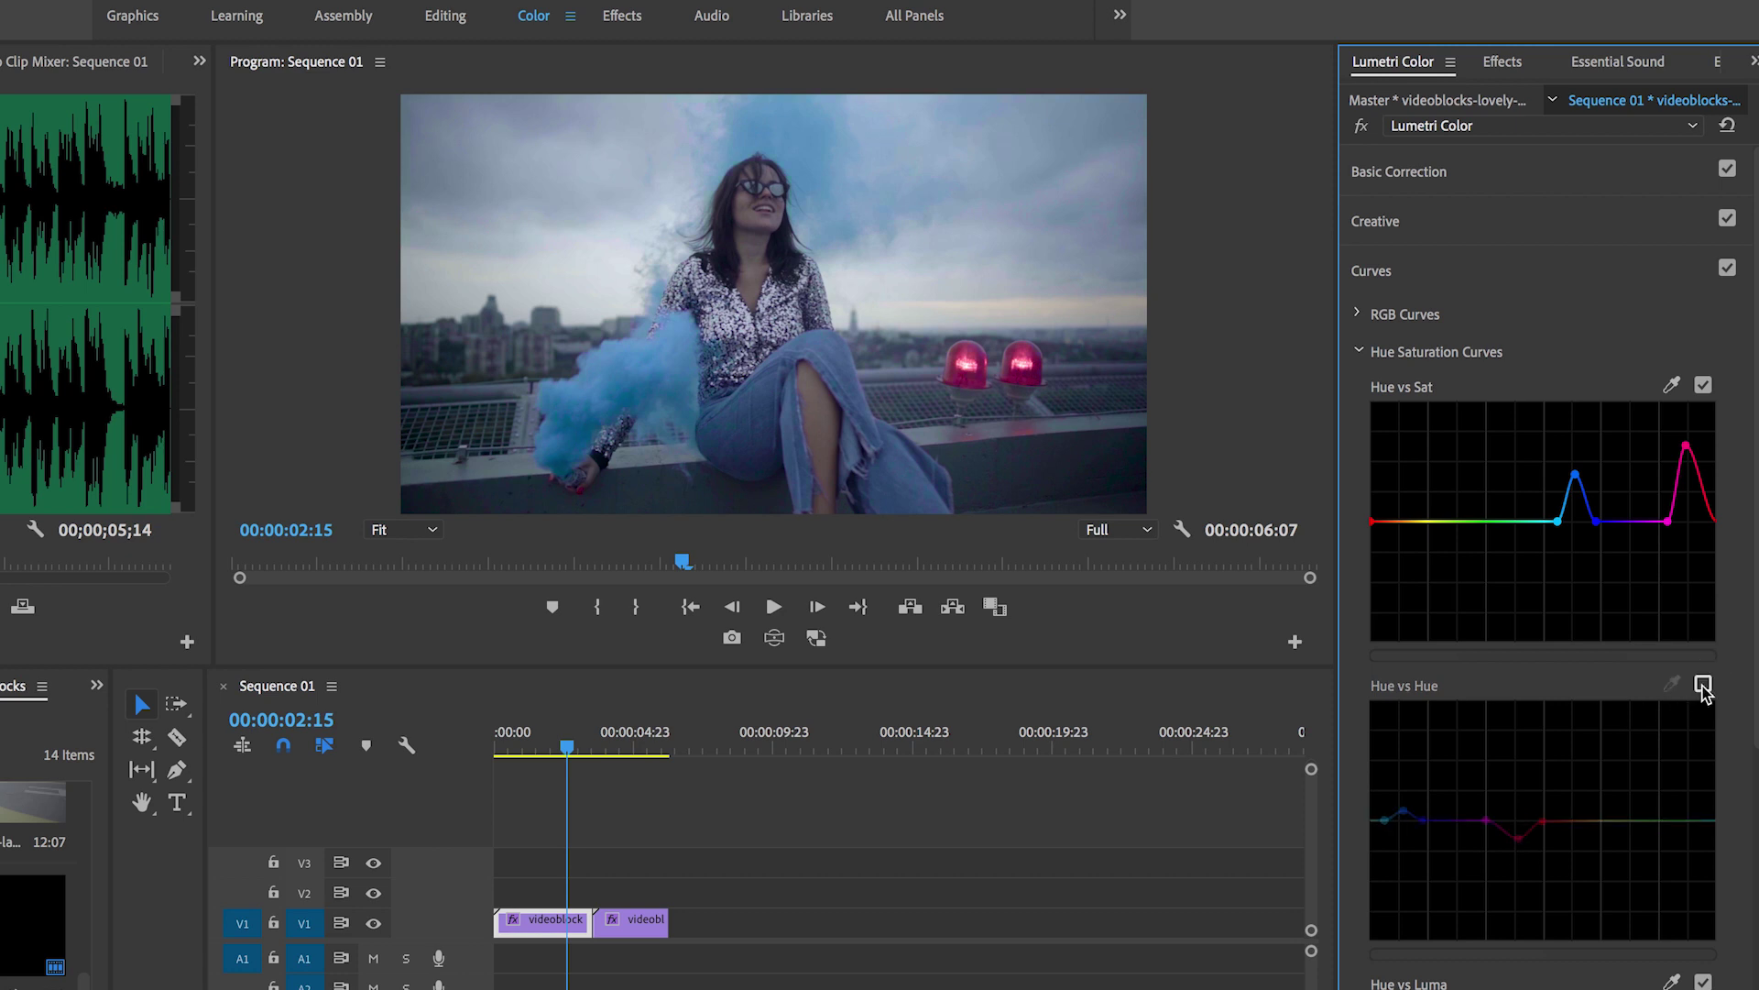
{"action": "left_click", "coordinate": [1703, 686]}
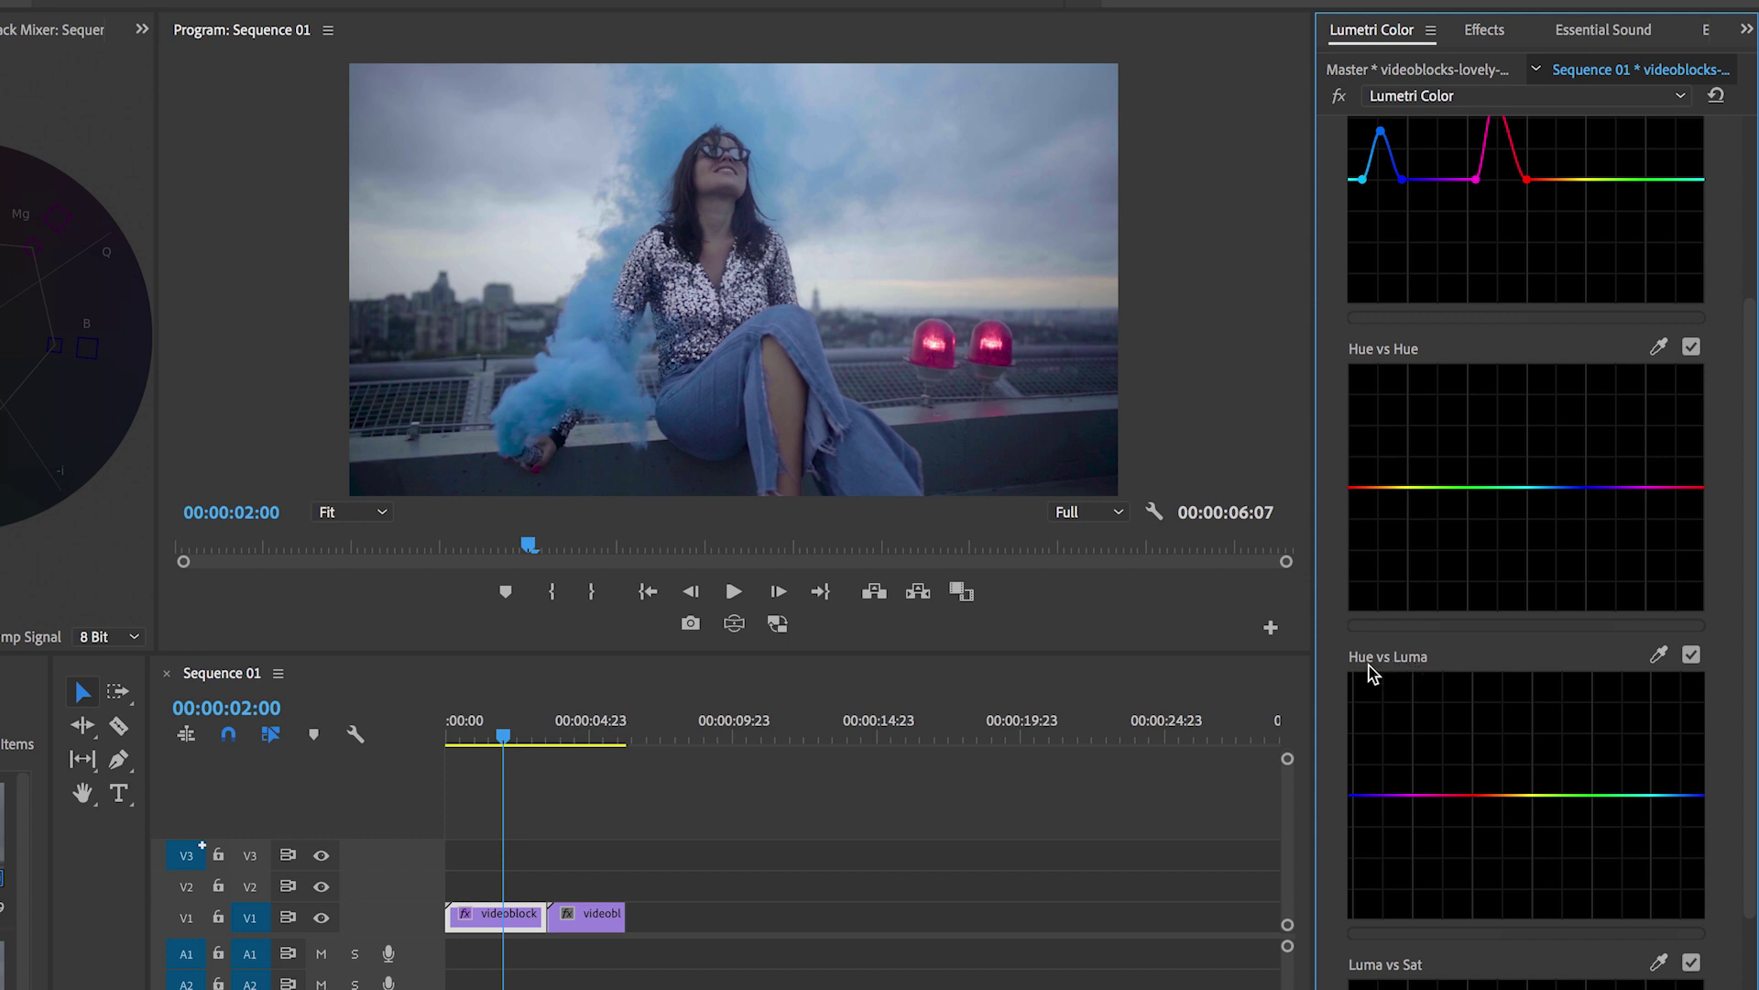
Try darkening the blue smoke slightly with a sampled point on the Hue vs Luma curve, and undo the adjustment.
{"action": "left_click", "coordinate": [1661, 656]}
{"action": "left_click", "coordinate": [579, 380]}
{"action": "left_click_drag", "start_coordinate": [1453, 934], "coordinate": [1560, 944]}
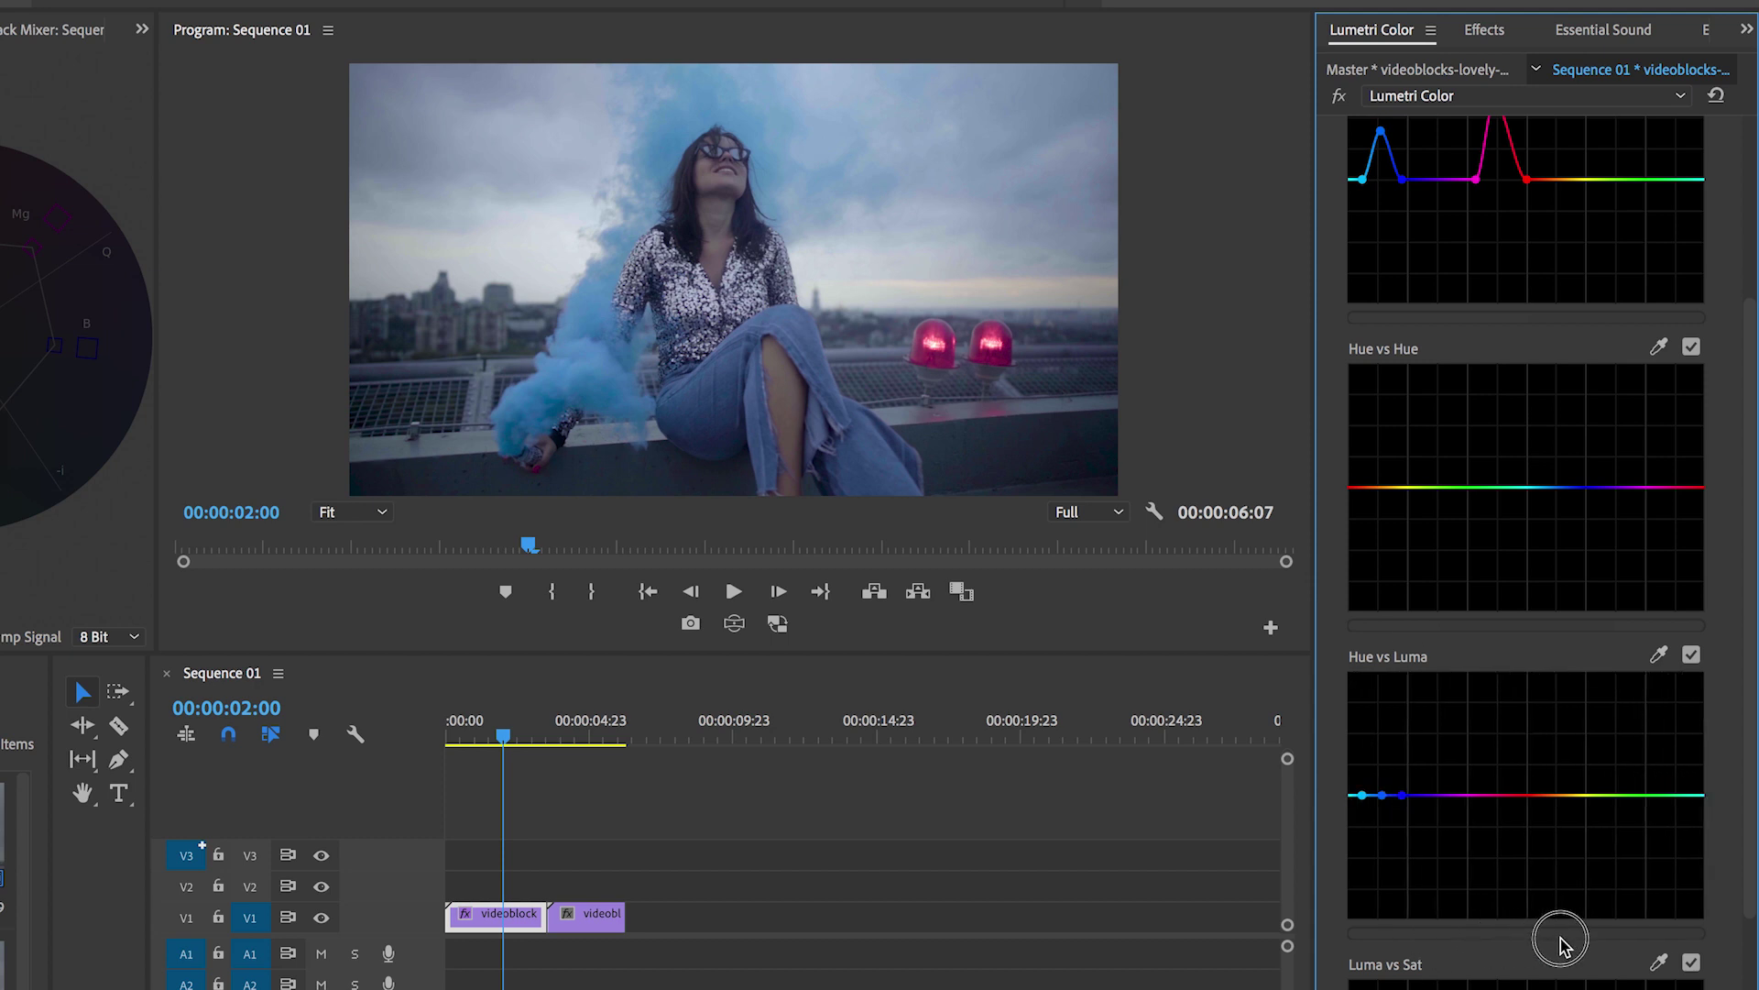
{"action": "mouse_move", "coordinate": [1382, 795]}
{"action": "left_mouse_down"}
{"action": "mouse_move", "coordinate": [1385, 830]}
{"action": "mouse_move", "coordinate": [1381, 713]}
{"action": "mouse_move", "coordinate": [1387, 819]}
{"action": "mouse_move", "coordinate": [1382, 799]}
{"action": "left_mouse_up"}
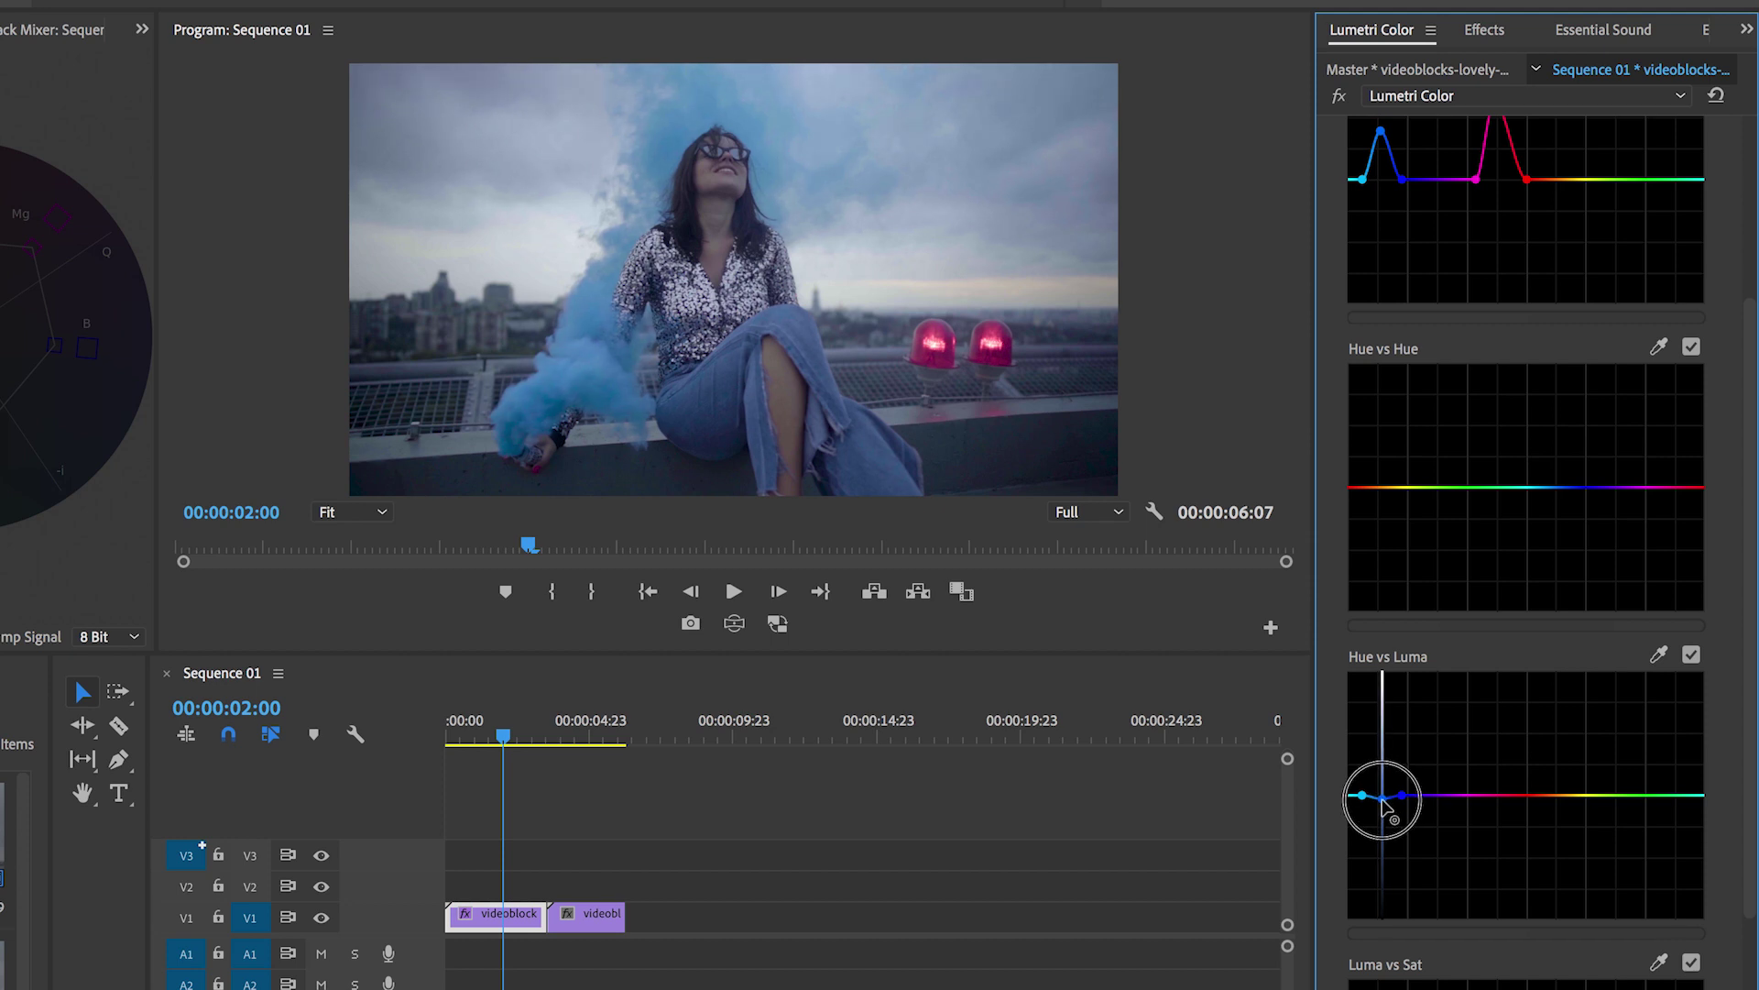
{"action": "left_click_drag", "start_coordinate": [1385, 807], "coordinate": [1386, 812]}
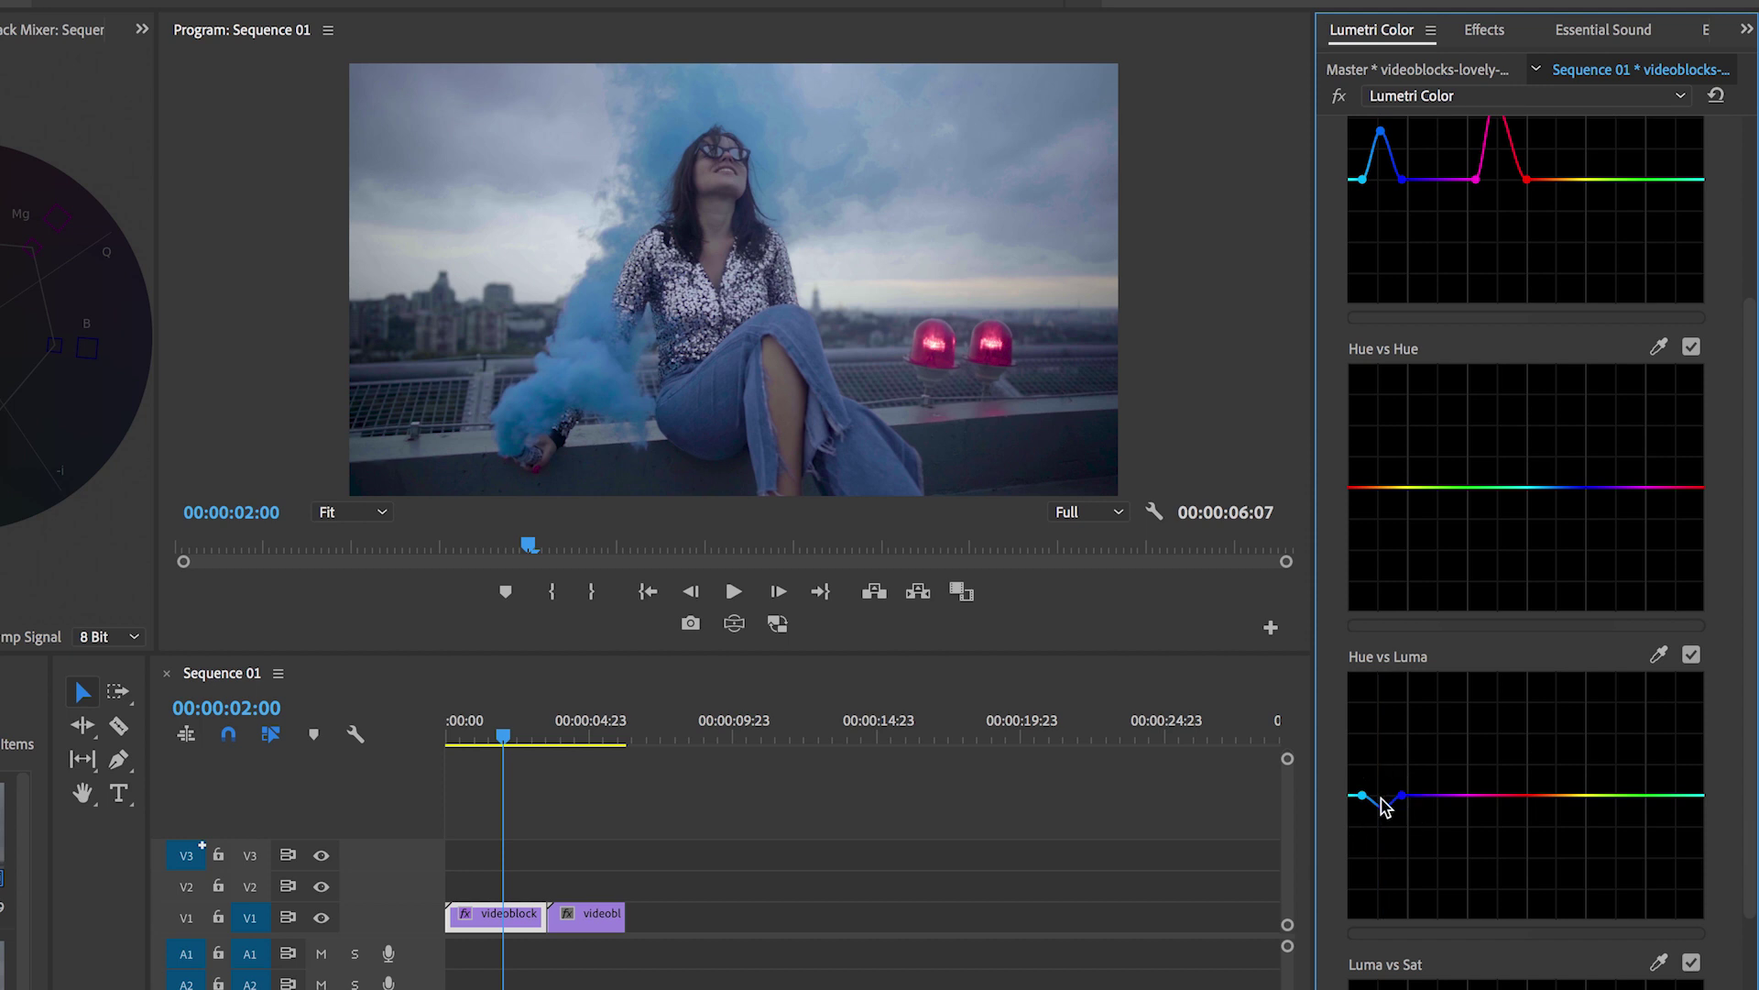
{"action": "left_click", "coordinate": [1401, 794]}
{"action": "key", "text": "ctrl+z"}
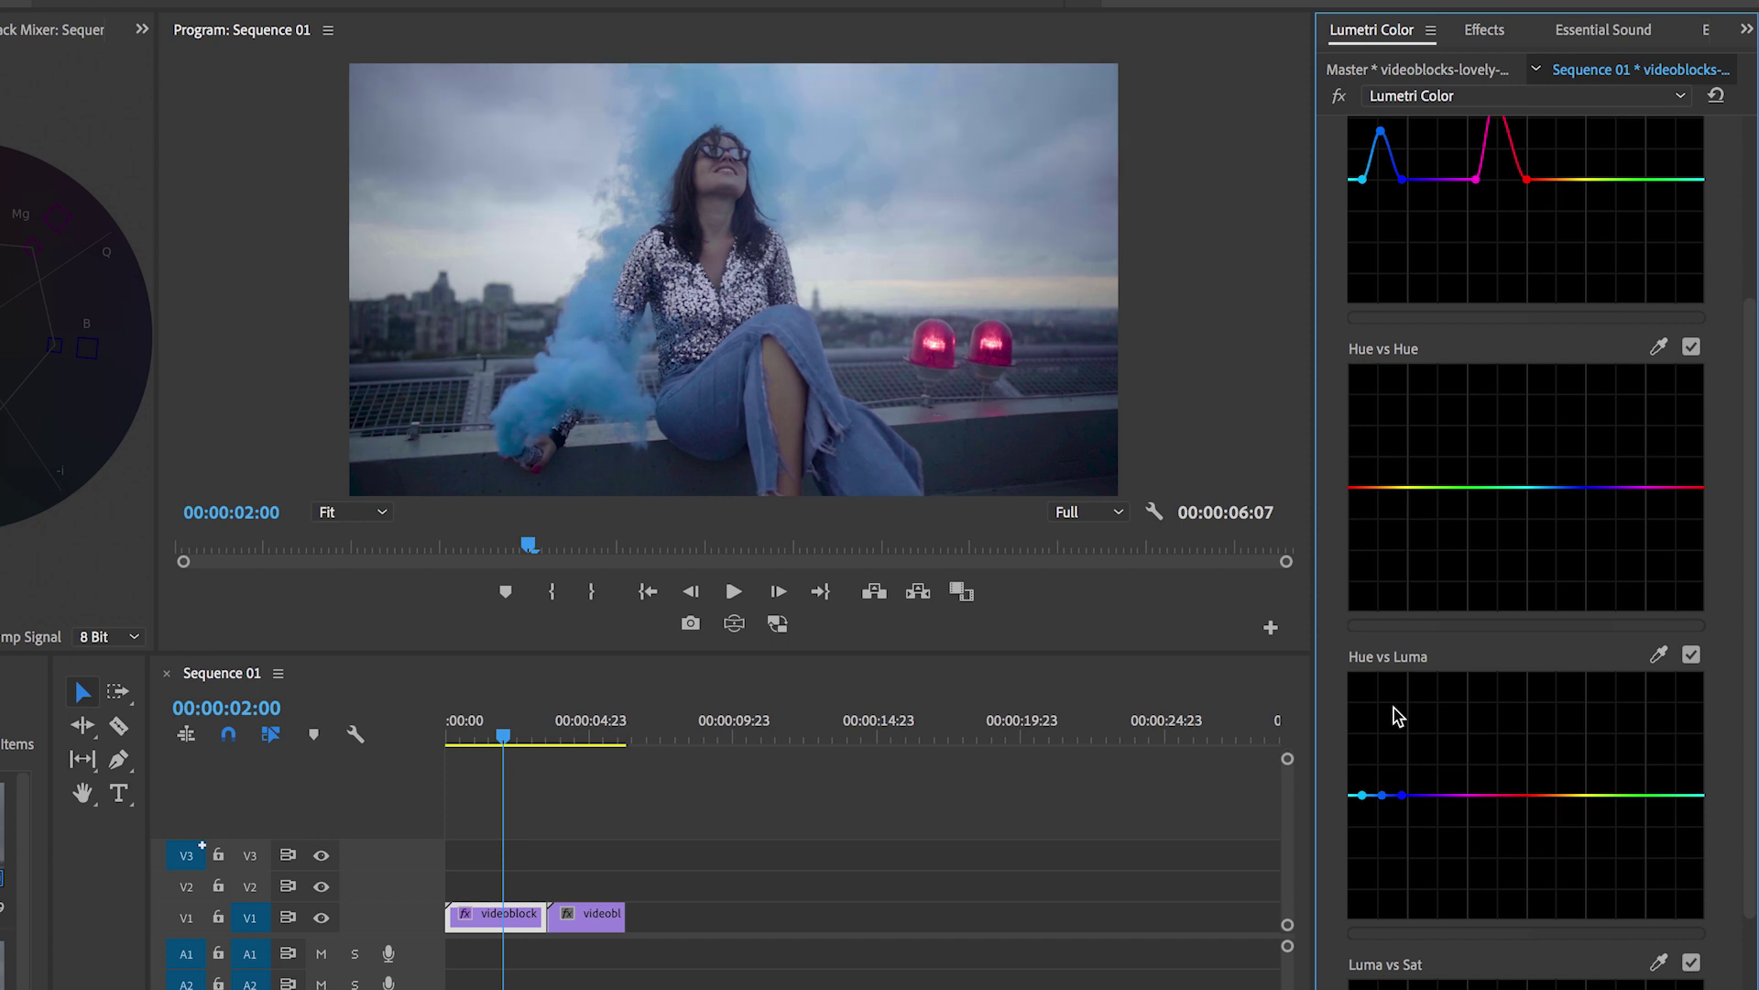
Sample the sky for the Luma vs Sat curve and shape a broad, high peak that boosts saturation in those tones.
{"action": "scroll", "coordinate": [1750, 768], "scroll_direction": "down", "scroll_amount": 2}
{"action": "scroll", "coordinate": [1750, 768], "scroll_direction": "down", "scroll_amount": 5}
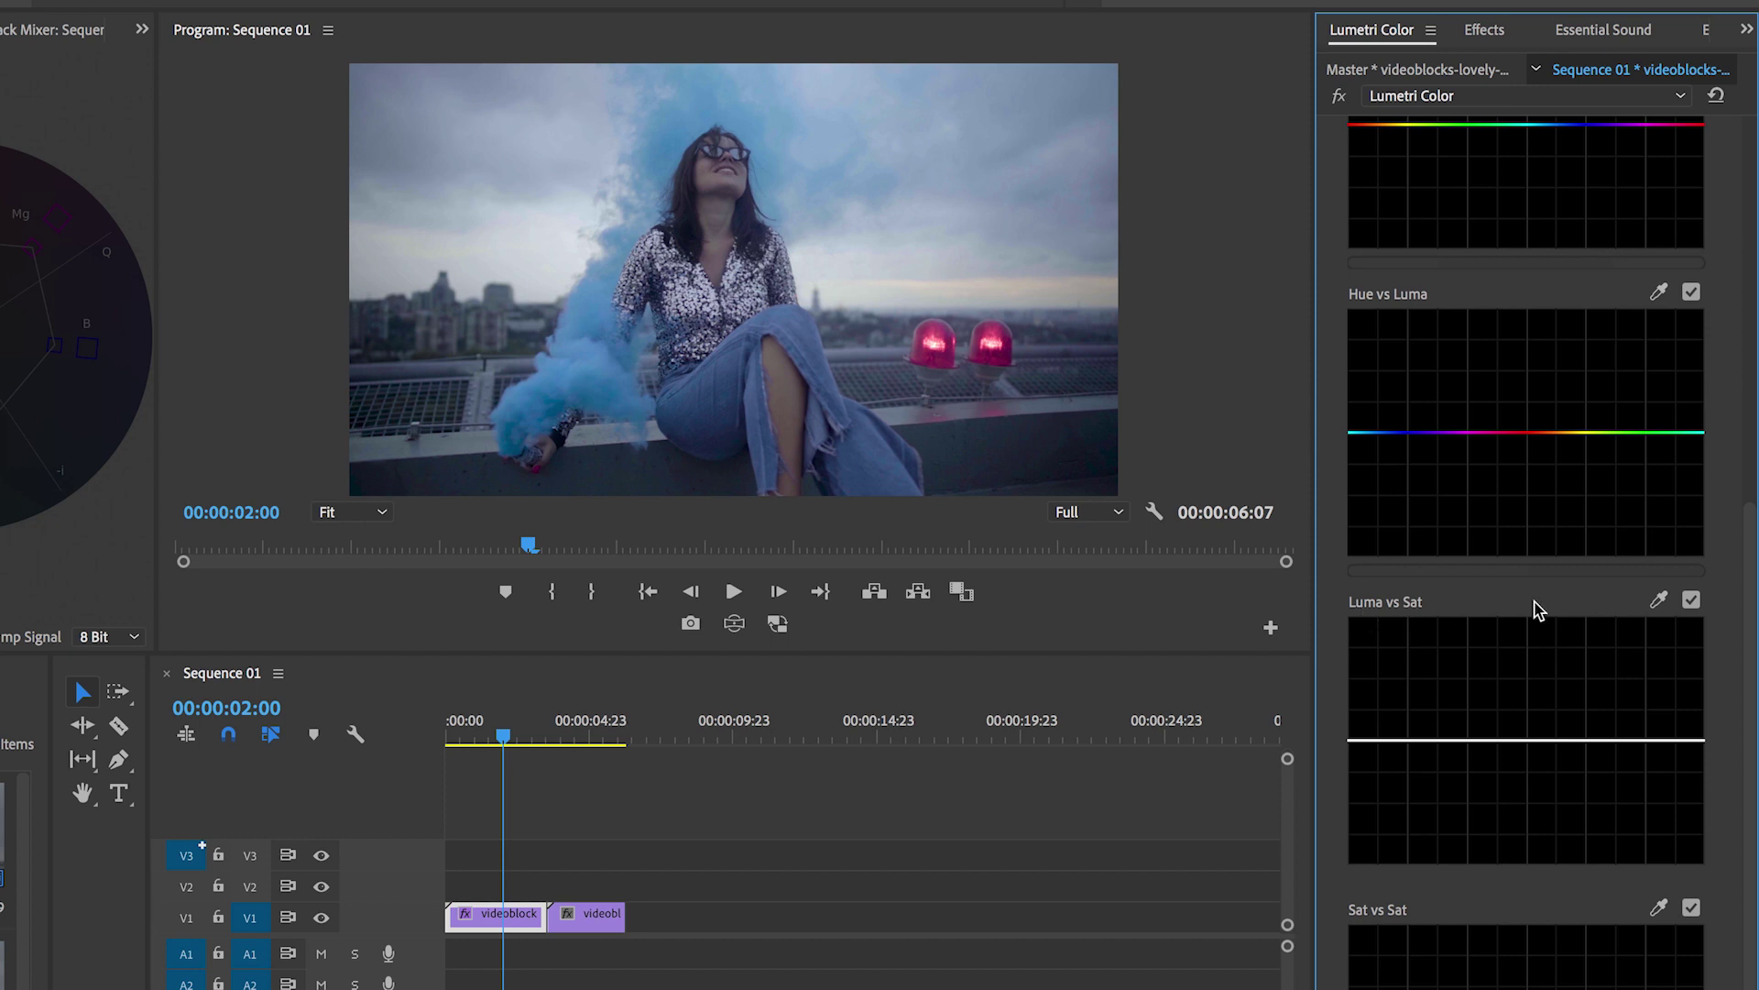
{"action": "left_click", "coordinate": [1660, 602]}
{"action": "left_click", "coordinate": [484, 88]}
{"action": "left_click_drag", "start_coordinate": [1561, 739], "coordinate": [1559, 632]}
{"action": "left_click_drag", "start_coordinate": [1544, 742], "coordinate": [1630, 737]}
{"action": "mouse_move", "coordinate": [1560, 631]}
{"action": "left_mouse_down"}
{"action": "mouse_move", "coordinate": [1560, 701]}
{"action": "mouse_move", "coordinate": [1562, 645]}
{"action": "left_mouse_up"}
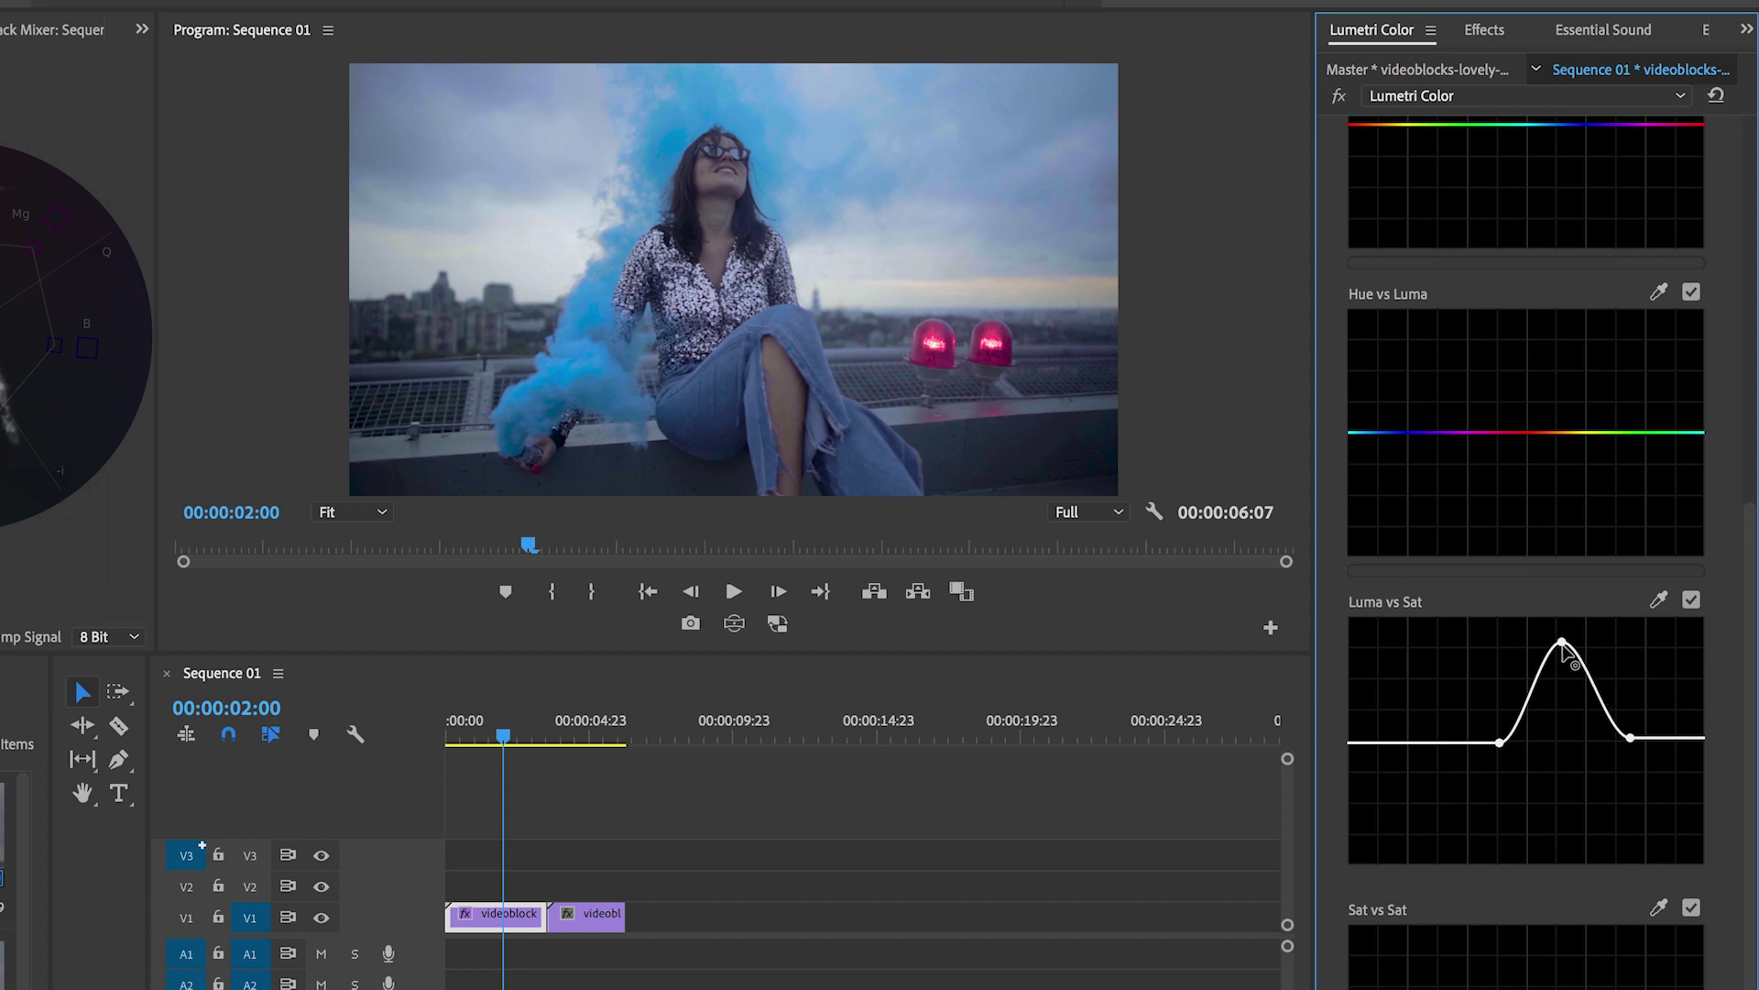
Flatten the peak on the Luma vs Sat curve and turn that curve off.
{"action": "left_click_drag", "start_coordinate": [1564, 643], "coordinate": [1566, 742]}
{"action": "left_click", "coordinate": [1690, 599]}
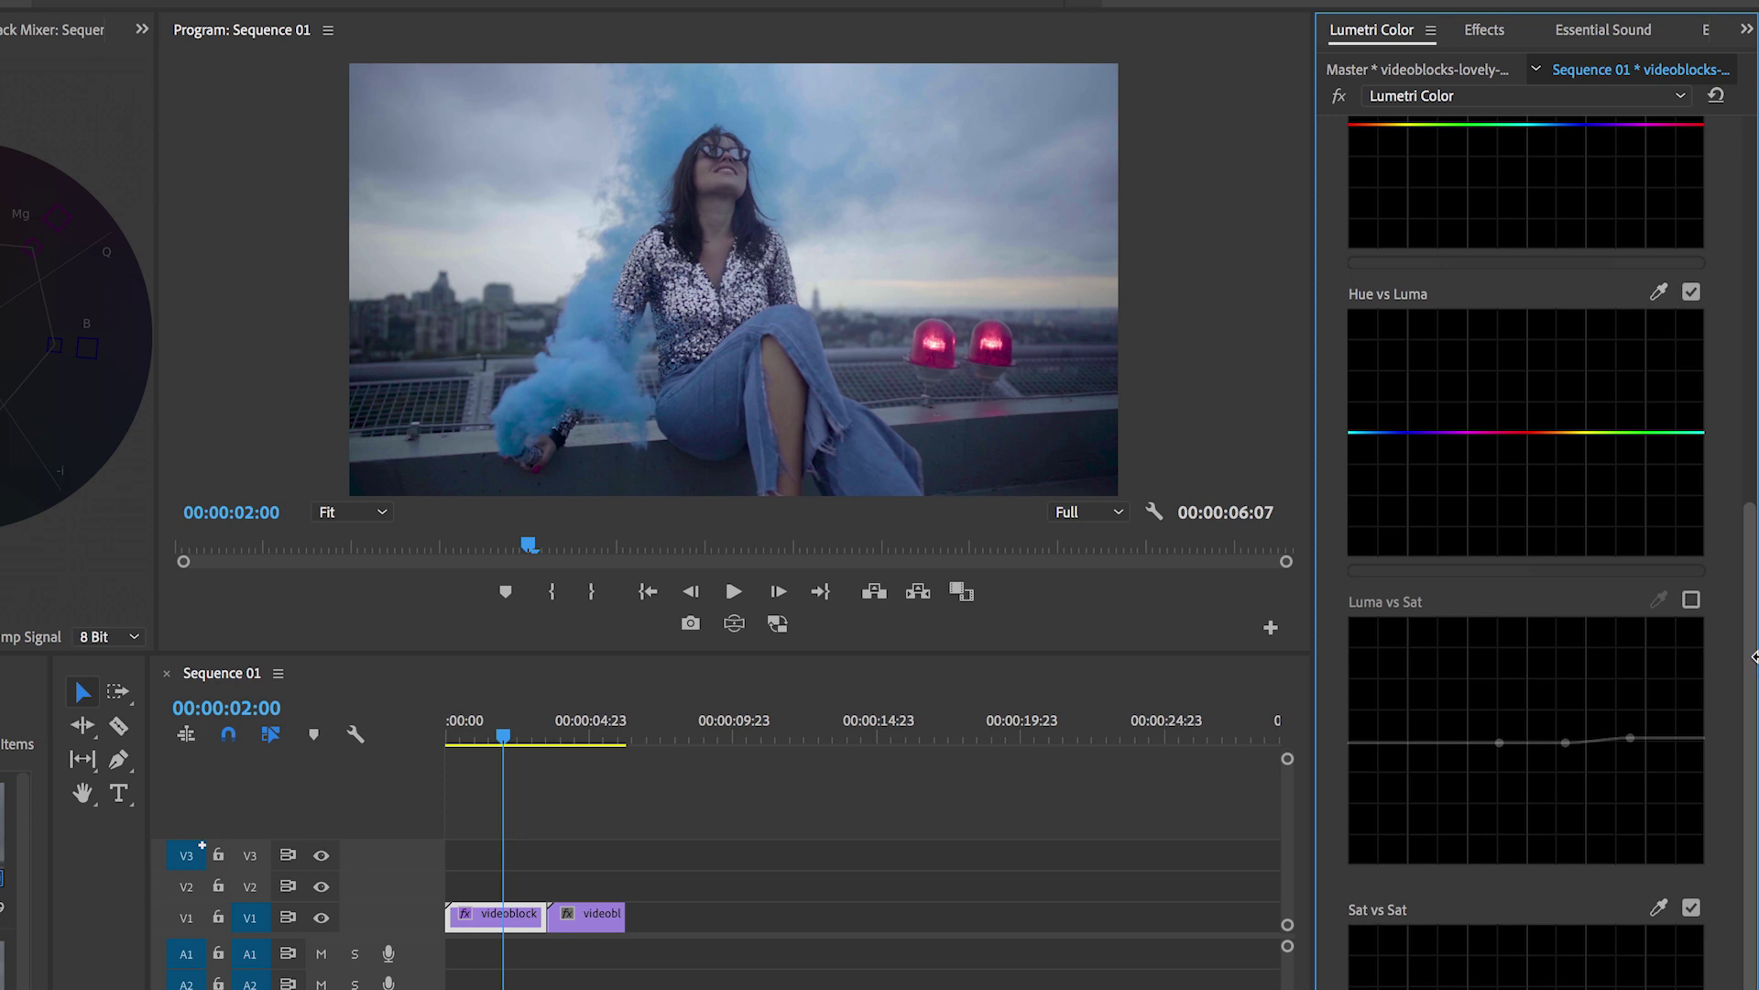
Sample the smoke and a red light for the Sat vs Sat curve, and raise the sampled range into a small peak.
{"action": "left_click_drag", "start_coordinate": [1751, 673], "coordinate": [1736, 766]}
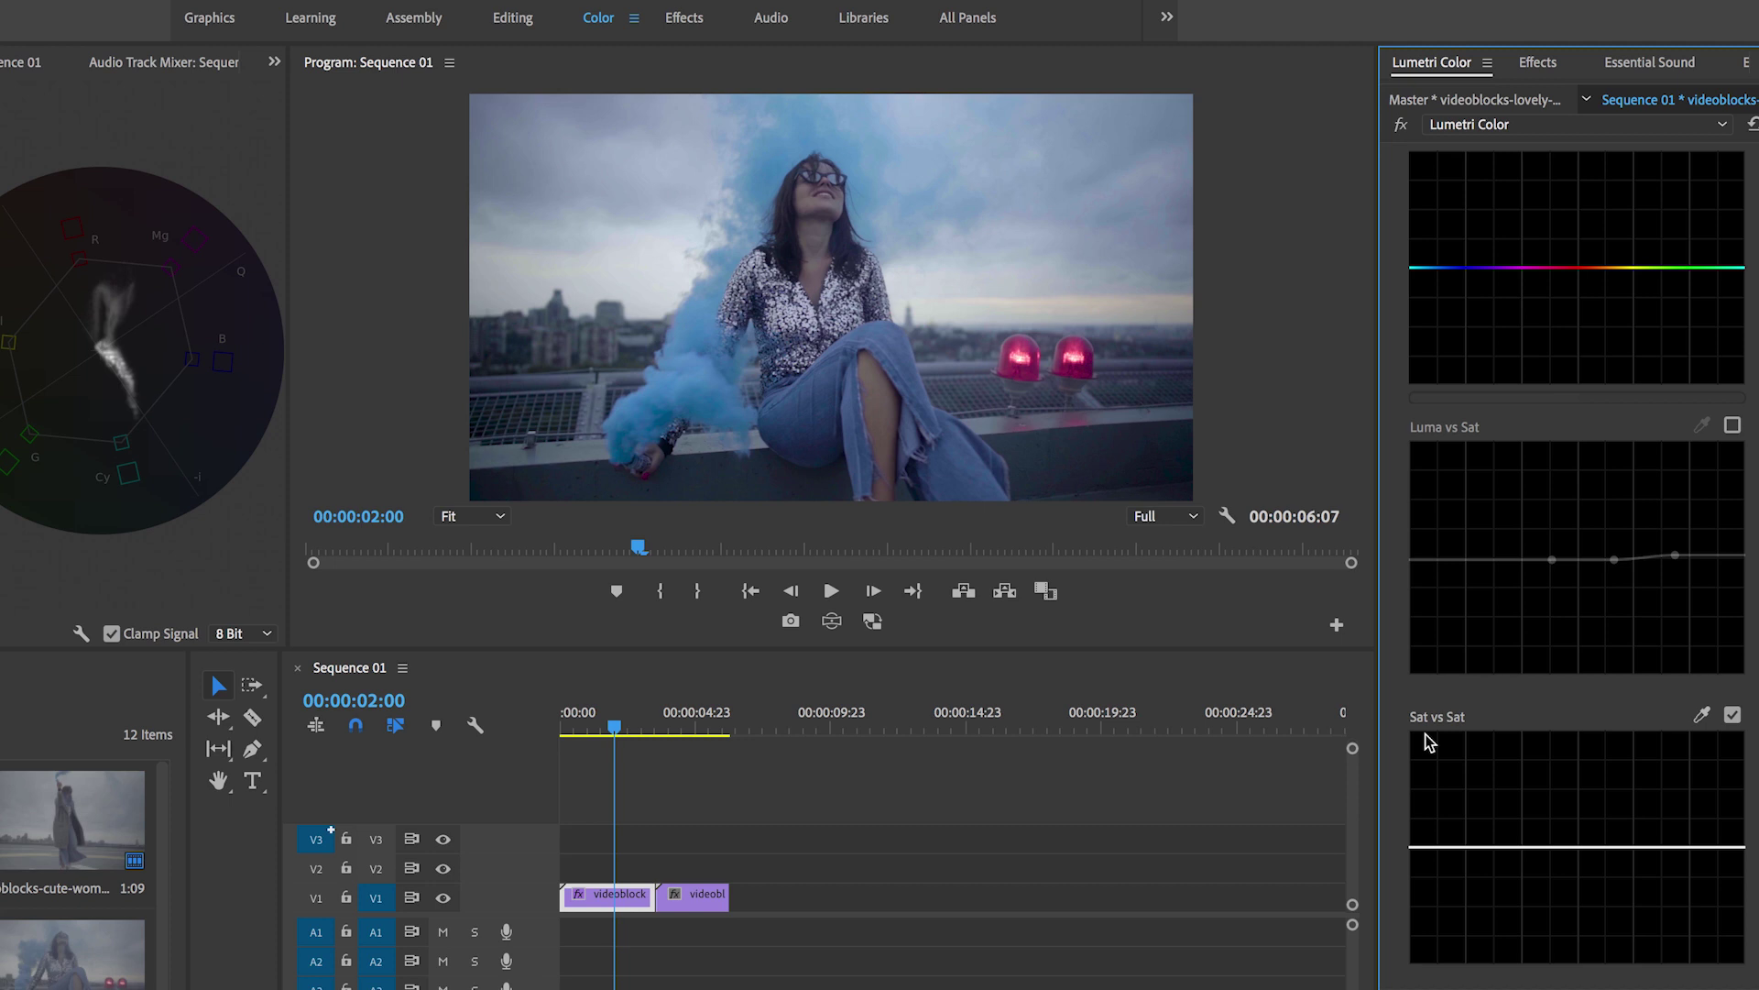
{"action": "left_click", "coordinate": [1702, 715]}
{"action": "left_click", "coordinate": [699, 417]}
{"action": "mouse_move", "coordinate": [1480, 847]}
{"action": "left_mouse_down"}
{"action": "mouse_move", "coordinate": [1491, 957]}
{"action": "mouse_move", "coordinate": [1485, 768]}
{"action": "mouse_move", "coordinate": [1480, 841]}
{"action": "left_mouse_up"}
{"action": "left_click_drag", "start_coordinate": [1481, 837], "coordinate": [1495, 856]}
{"action": "left_click", "coordinate": [1702, 714]}
{"action": "left_click", "coordinate": [1030, 365]}
{"action": "mouse_move", "coordinate": [1479, 847]}
{"action": "left_mouse_down"}
{"action": "mouse_move", "coordinate": [1477, 788]}
{"action": "mouse_move", "coordinate": [1477, 829]}
{"action": "mouse_move", "coordinate": [1477, 797]}
{"action": "mouse_move", "coordinate": [1439, 866]}
{"action": "mouse_move", "coordinate": [1445, 848]}
{"action": "mouse_move", "coordinate": [1547, 852]}
{"action": "mouse_move", "coordinate": [1479, 814]}
{"action": "mouse_move", "coordinate": [1487, 773]}
{"action": "mouse_move", "coordinate": [1495, 825]}
{"action": "mouse_move", "coordinate": [1492, 772]}
{"action": "mouse_move", "coordinate": [1488, 823]}
{"action": "left_mouse_up"}
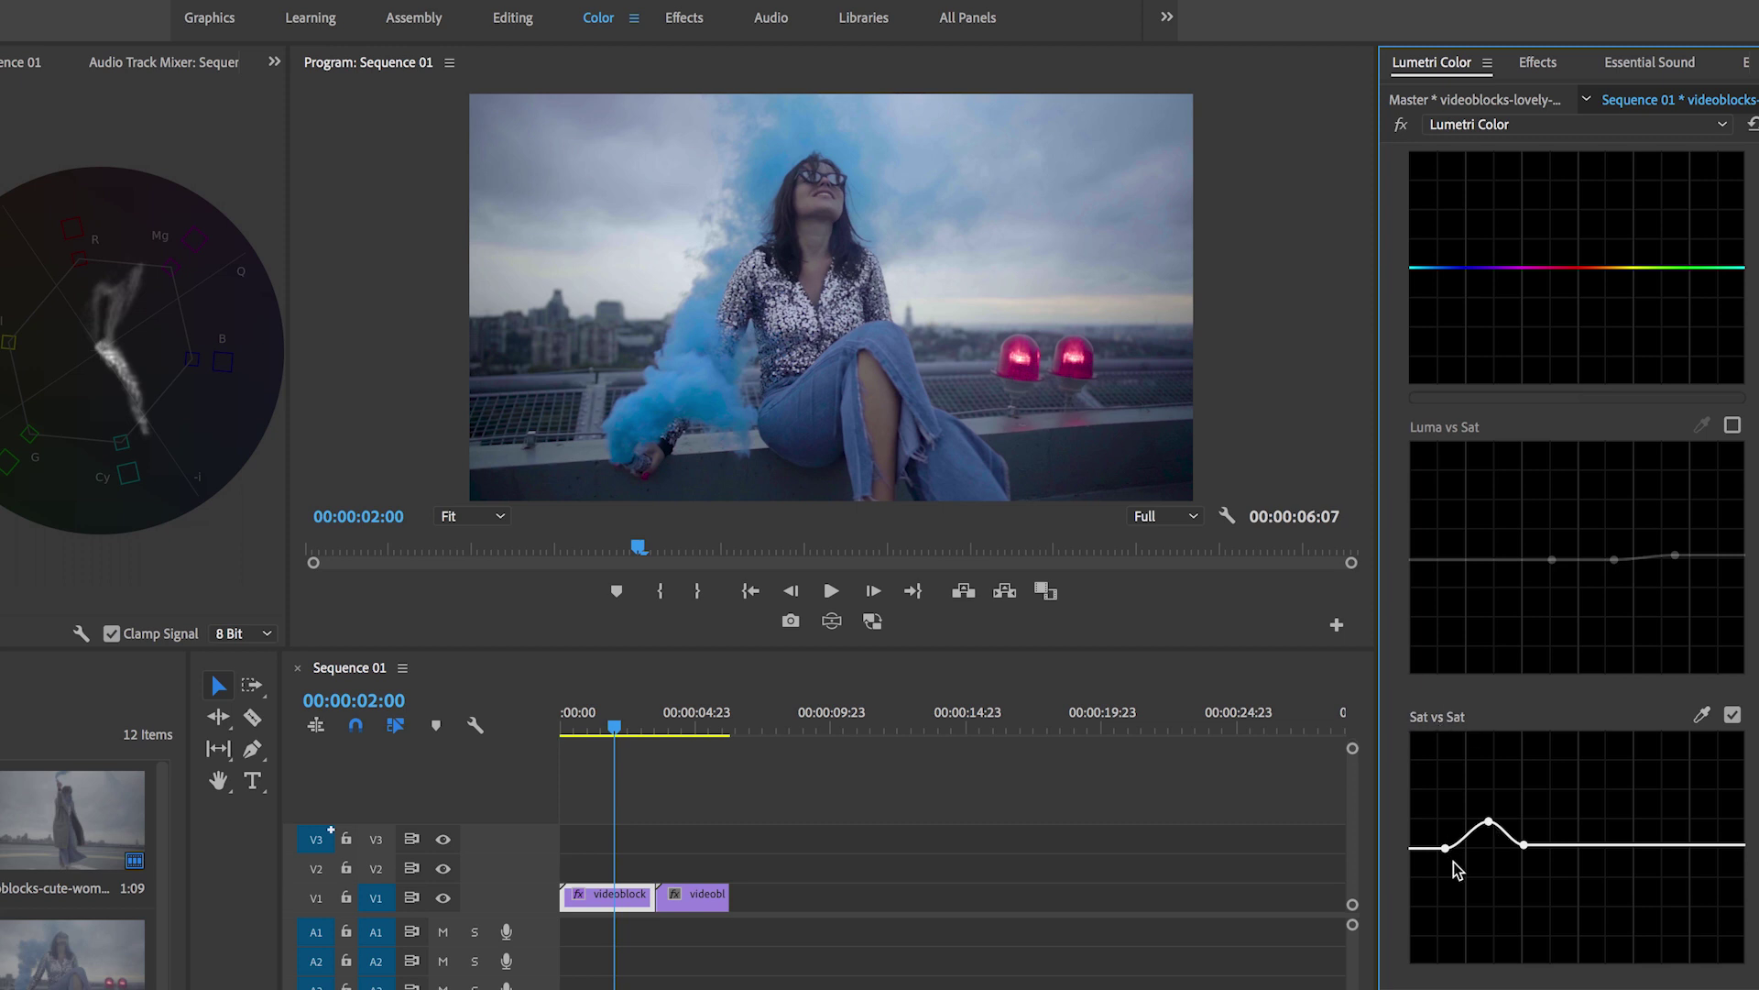
Preview the ungraded second clip, and copy the graded first clip on V1.
{"action": "left_click_drag", "start_coordinate": [647, 726], "coordinate": [696, 733]}
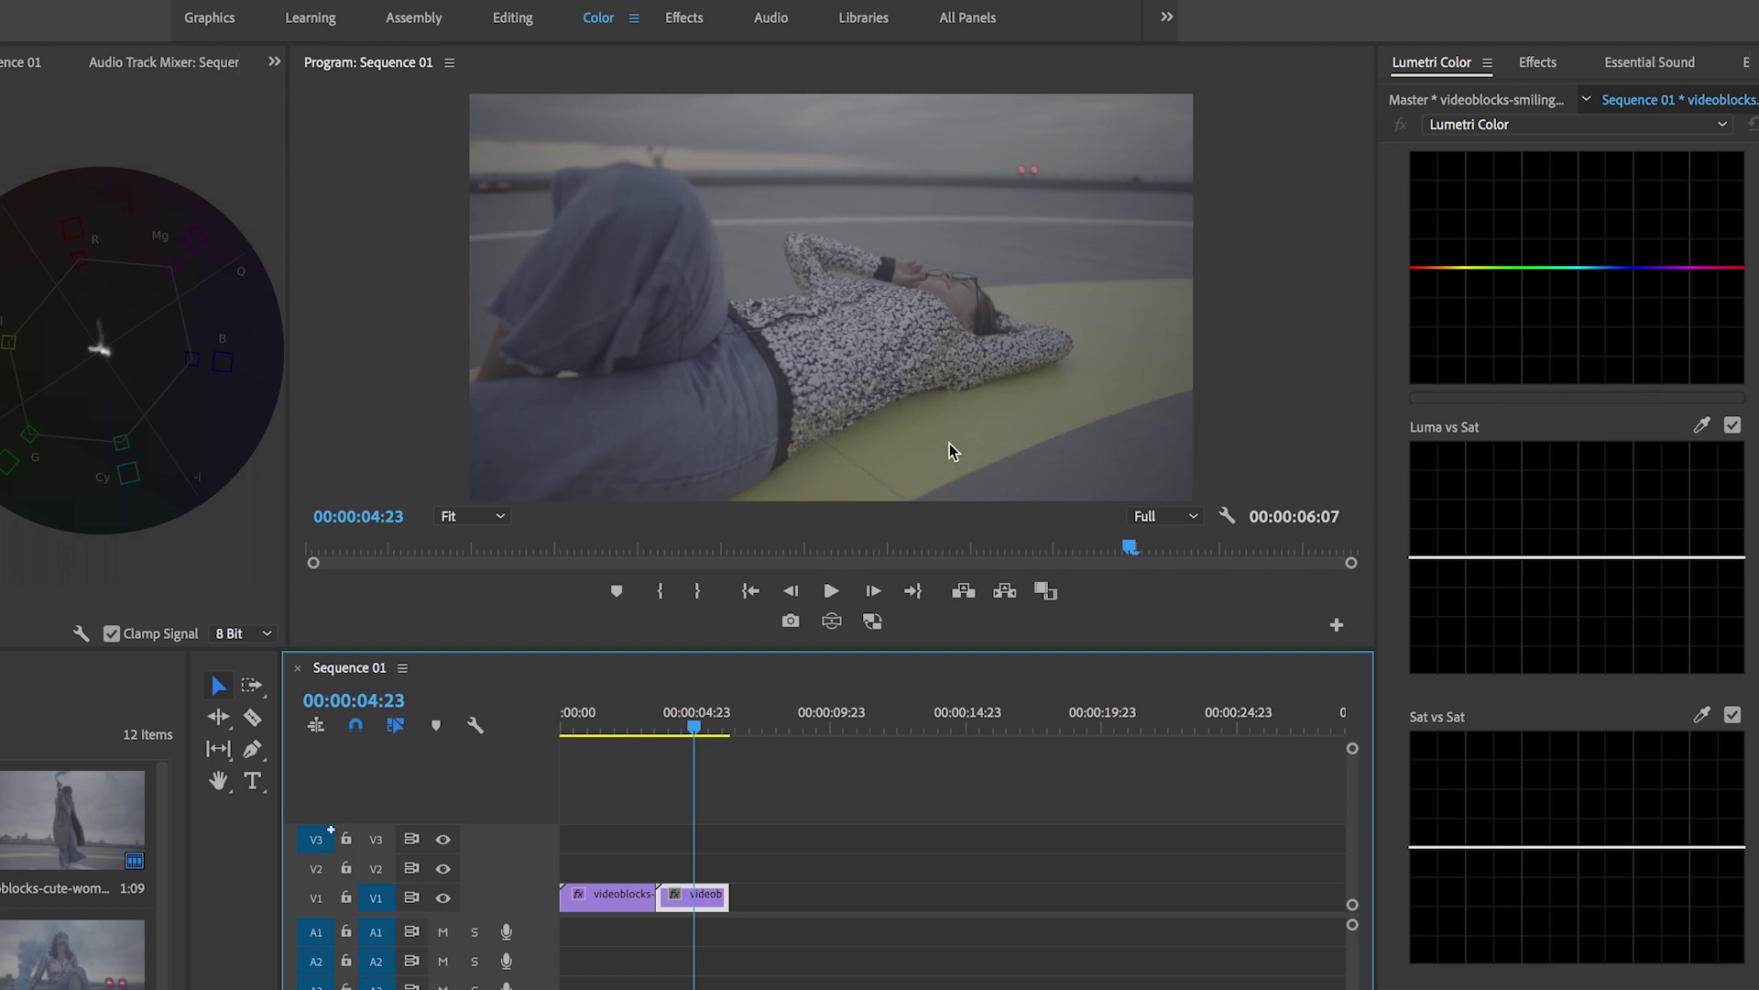
{"action": "mouse_move", "coordinate": [641, 726]}
{"action": "left_mouse_down"}
{"action": "mouse_move", "coordinate": [607, 726]}
{"action": "mouse_move", "coordinate": [639, 725]}
{"action": "left_mouse_up"}
{"action": "left_click", "coordinate": [631, 898]}
{"action": "right_click", "coordinate": [626, 898]}
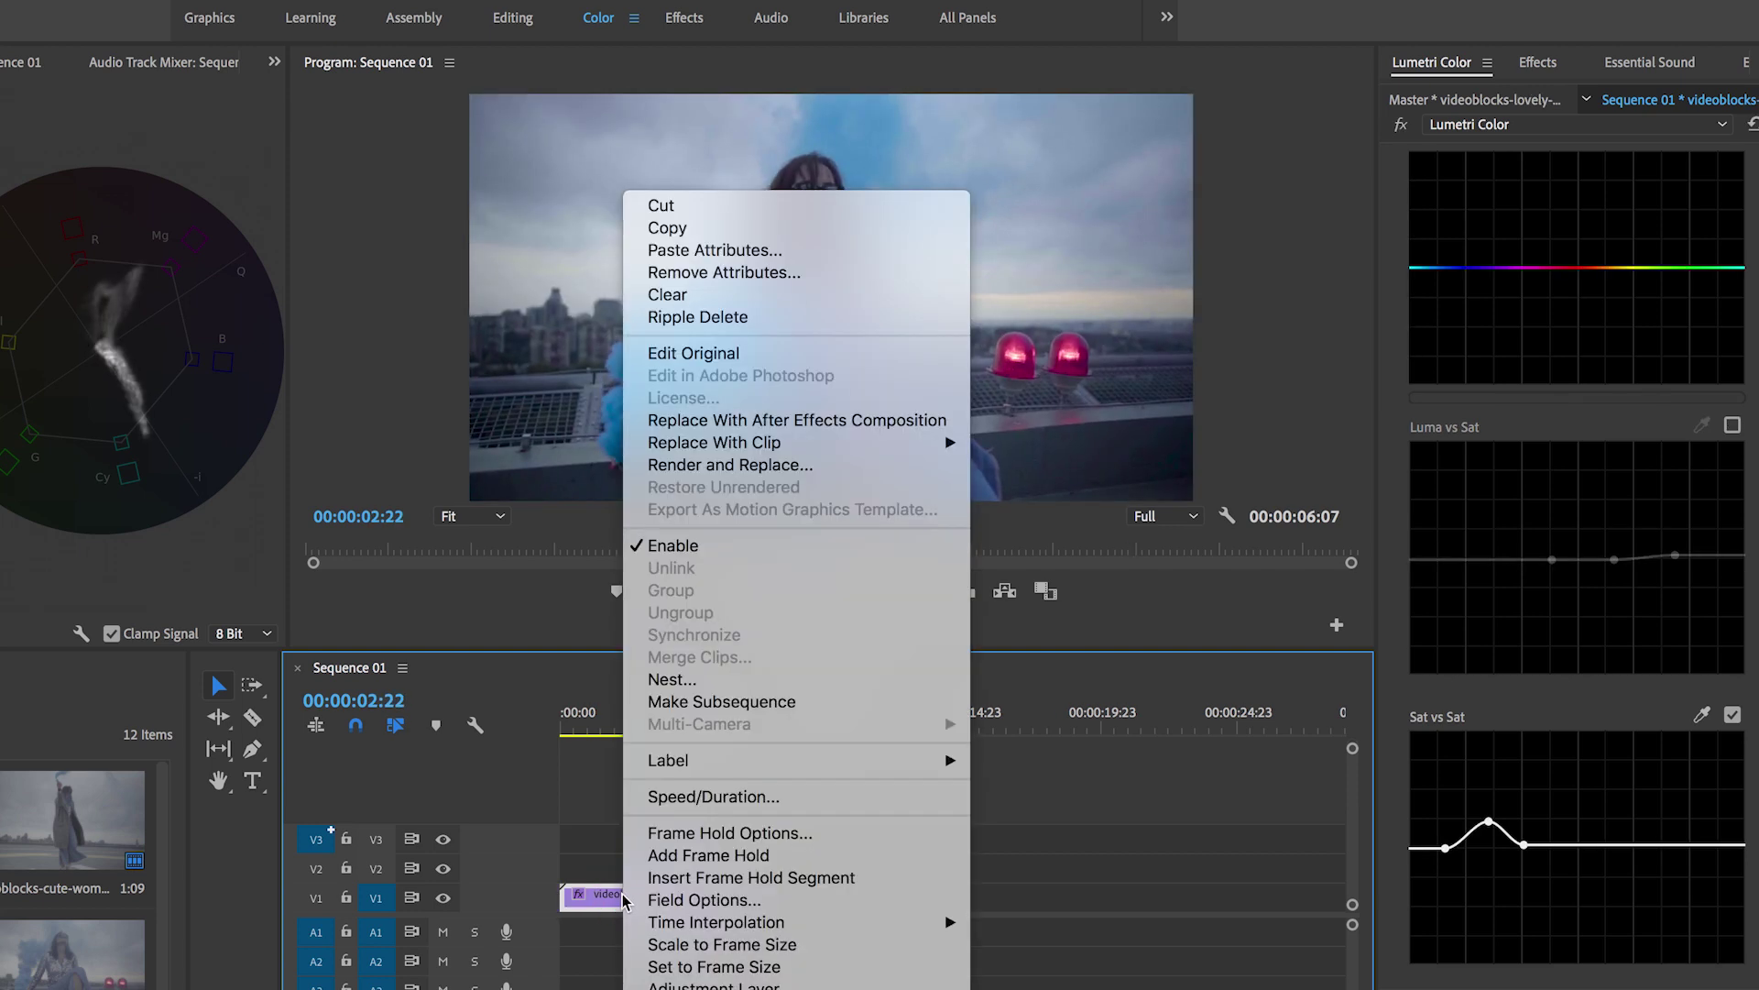
{"action": "left_click", "coordinate": [668, 228]}
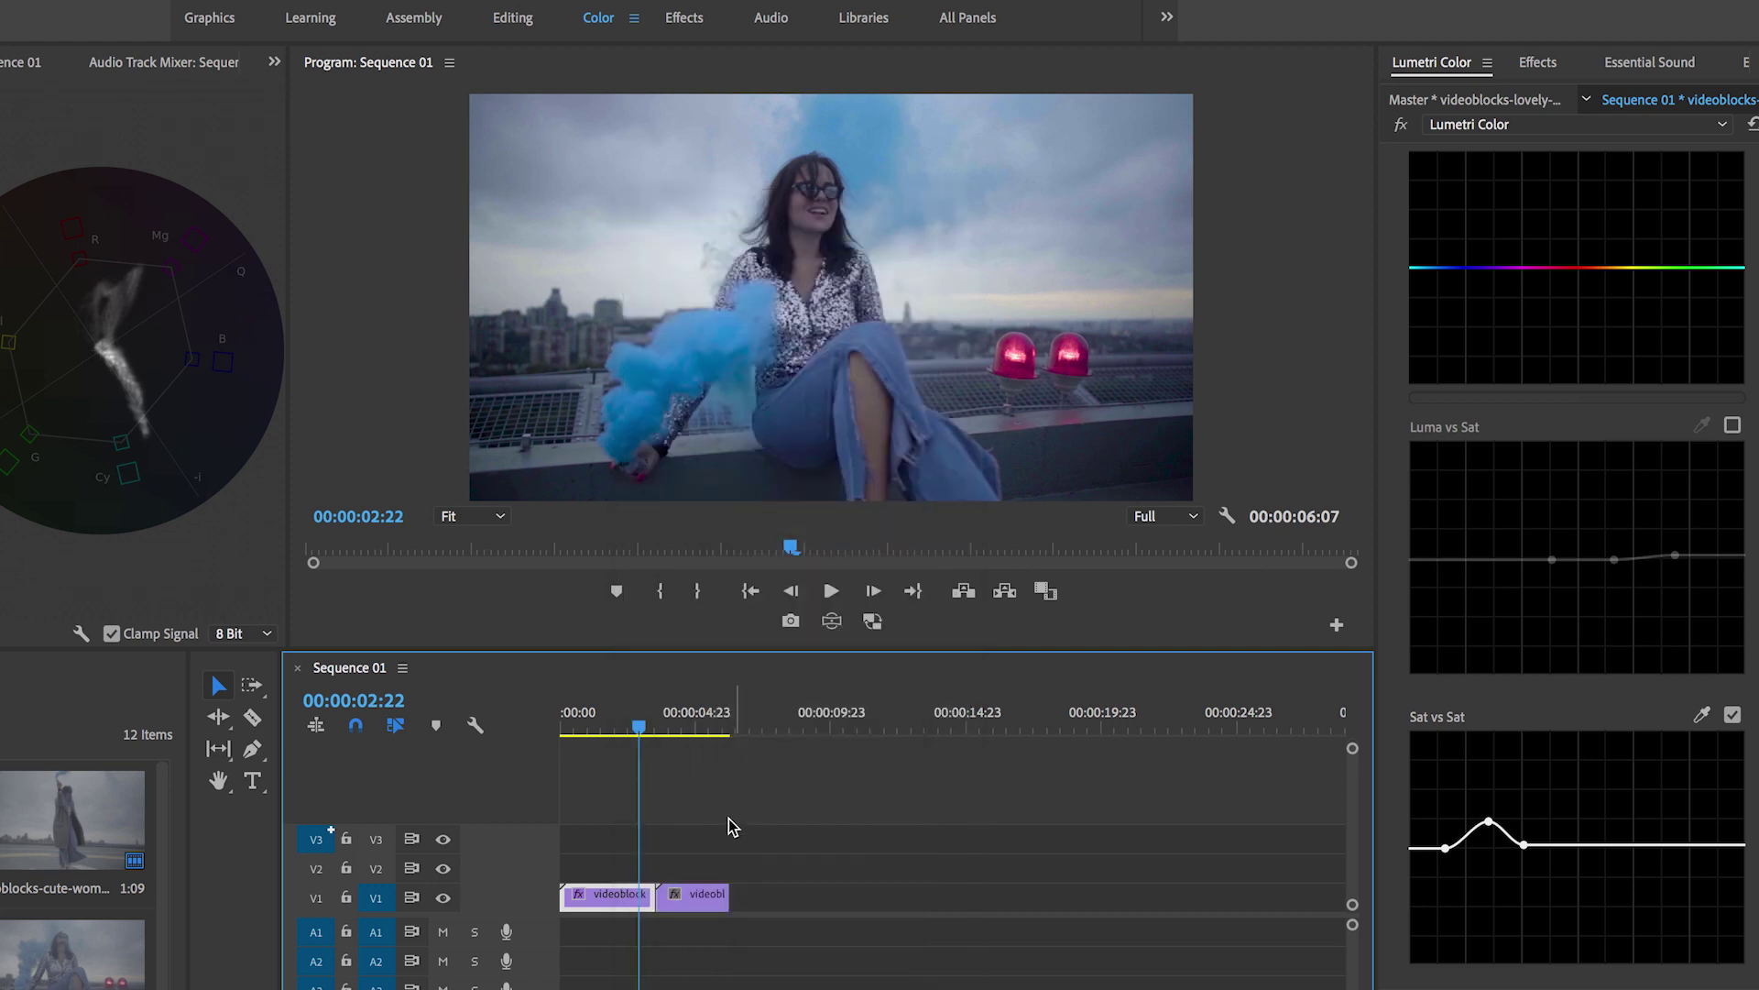
Paste only the Lumetri Color effect from the first clip onto the second clip, without Motion, and compare it with the effect bypassed.
{"action": "left_click", "coordinate": [692, 725]}
{"action": "right_click", "coordinate": [701, 896]}
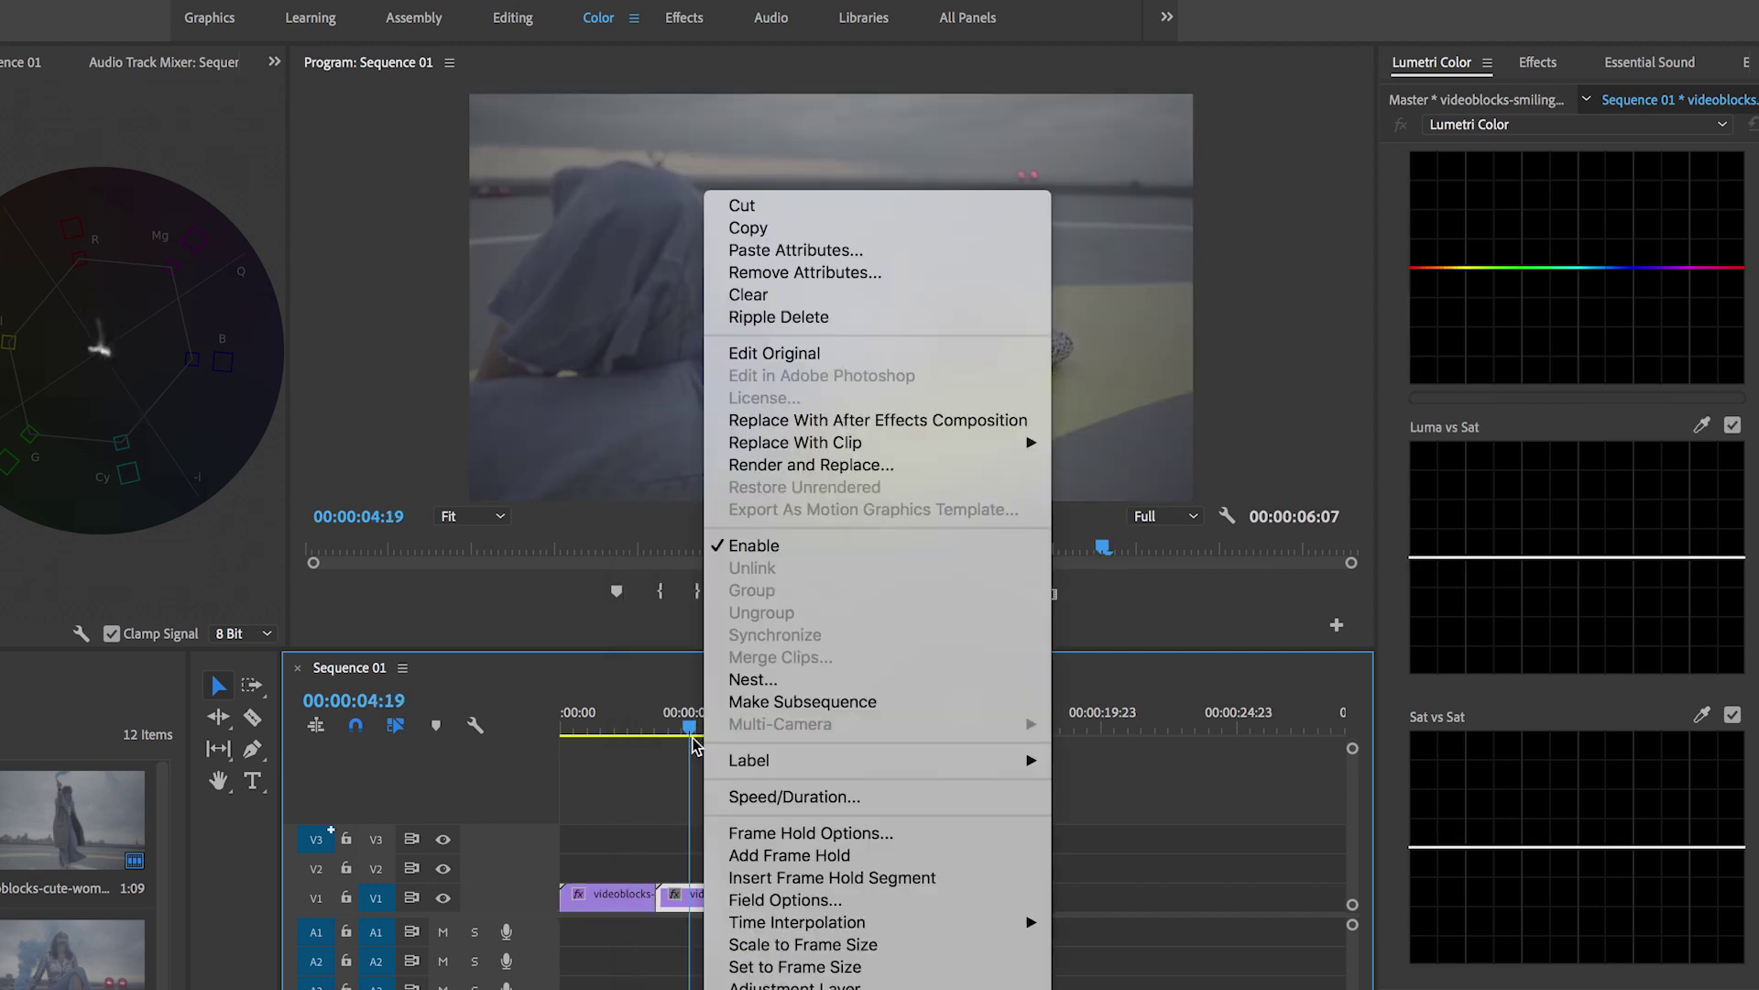
{"action": "left_click", "coordinate": [757, 250]}
{"action": "left_click", "coordinate": [490, 365]}
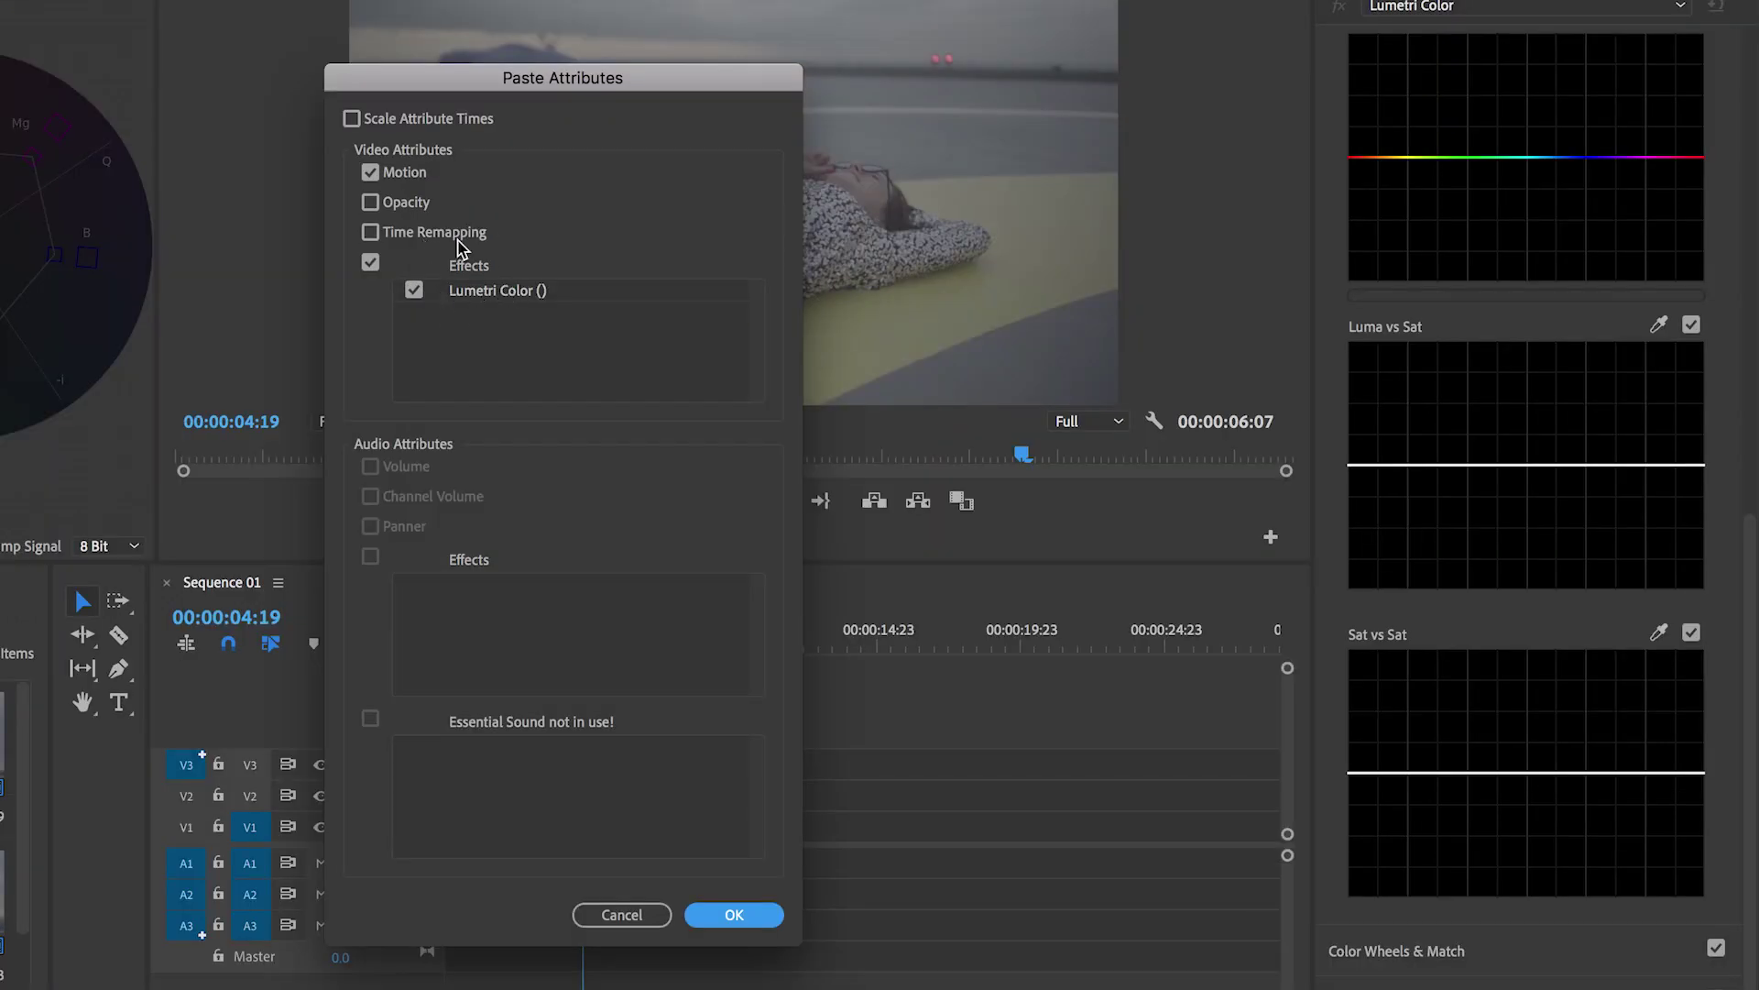
{"action": "left_click", "coordinate": [371, 172]}
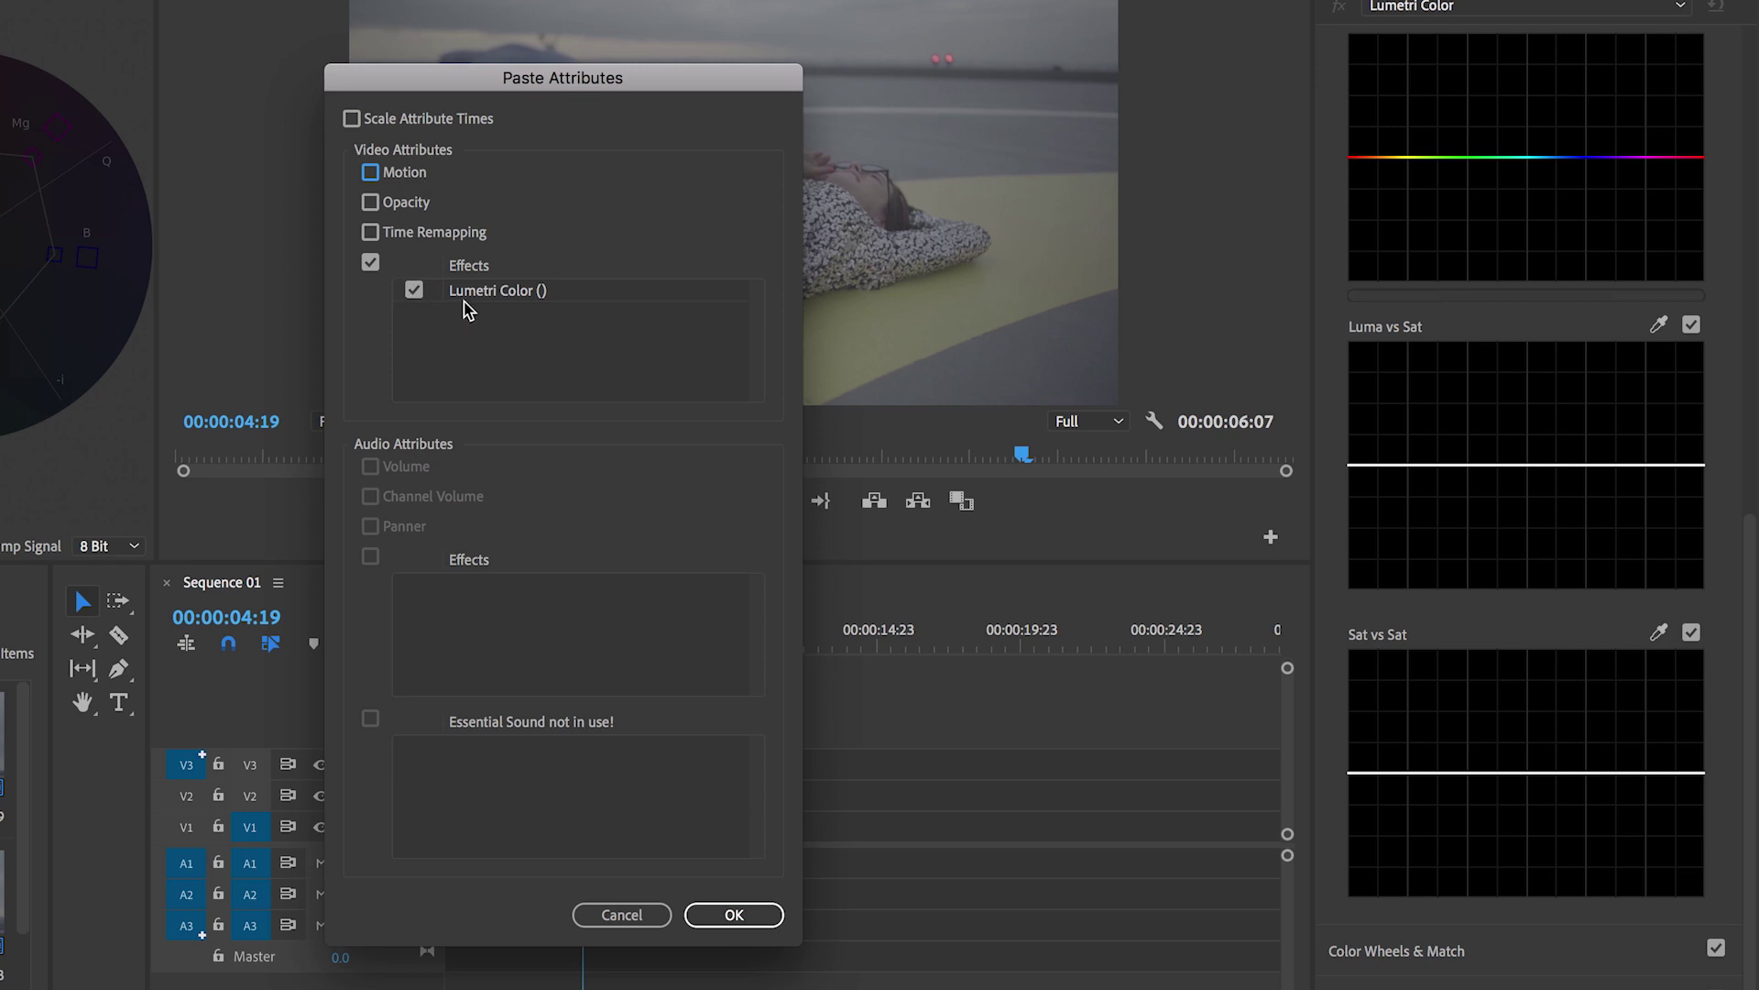
{"action": "left_click", "coordinate": [741, 918]}
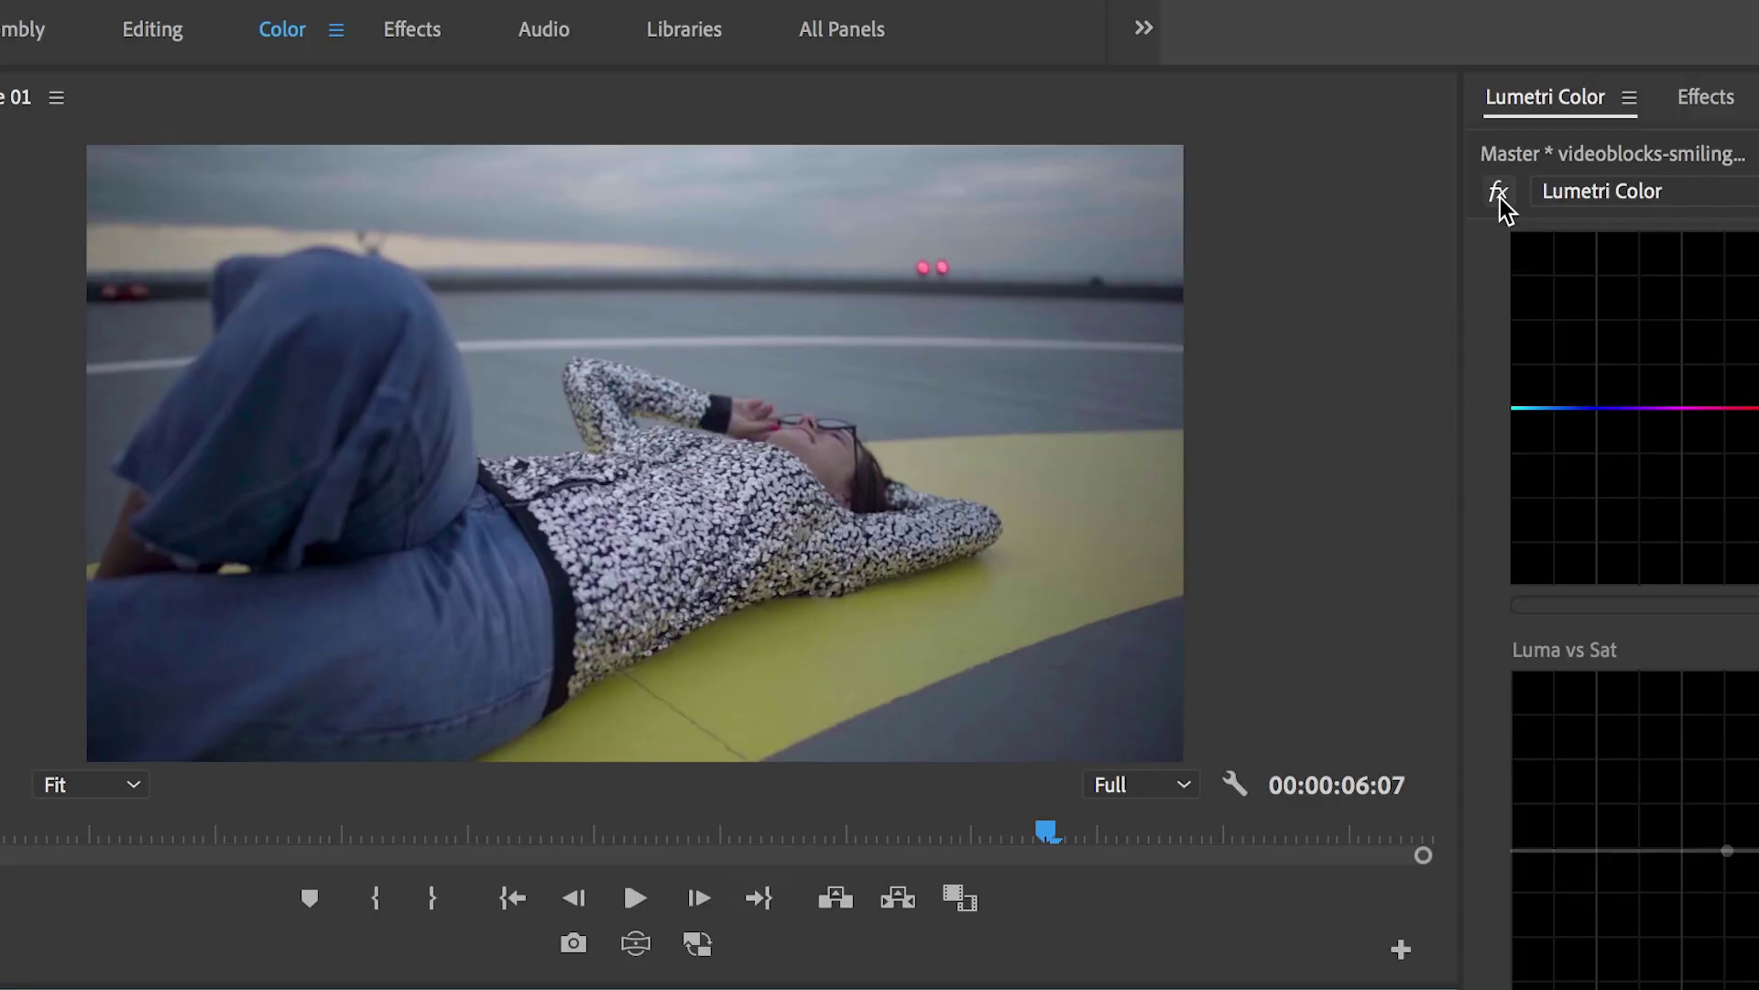
{"action": "left_click", "coordinate": [1499, 191]}
{"action": "left_click", "coordinate": [1499, 191]}
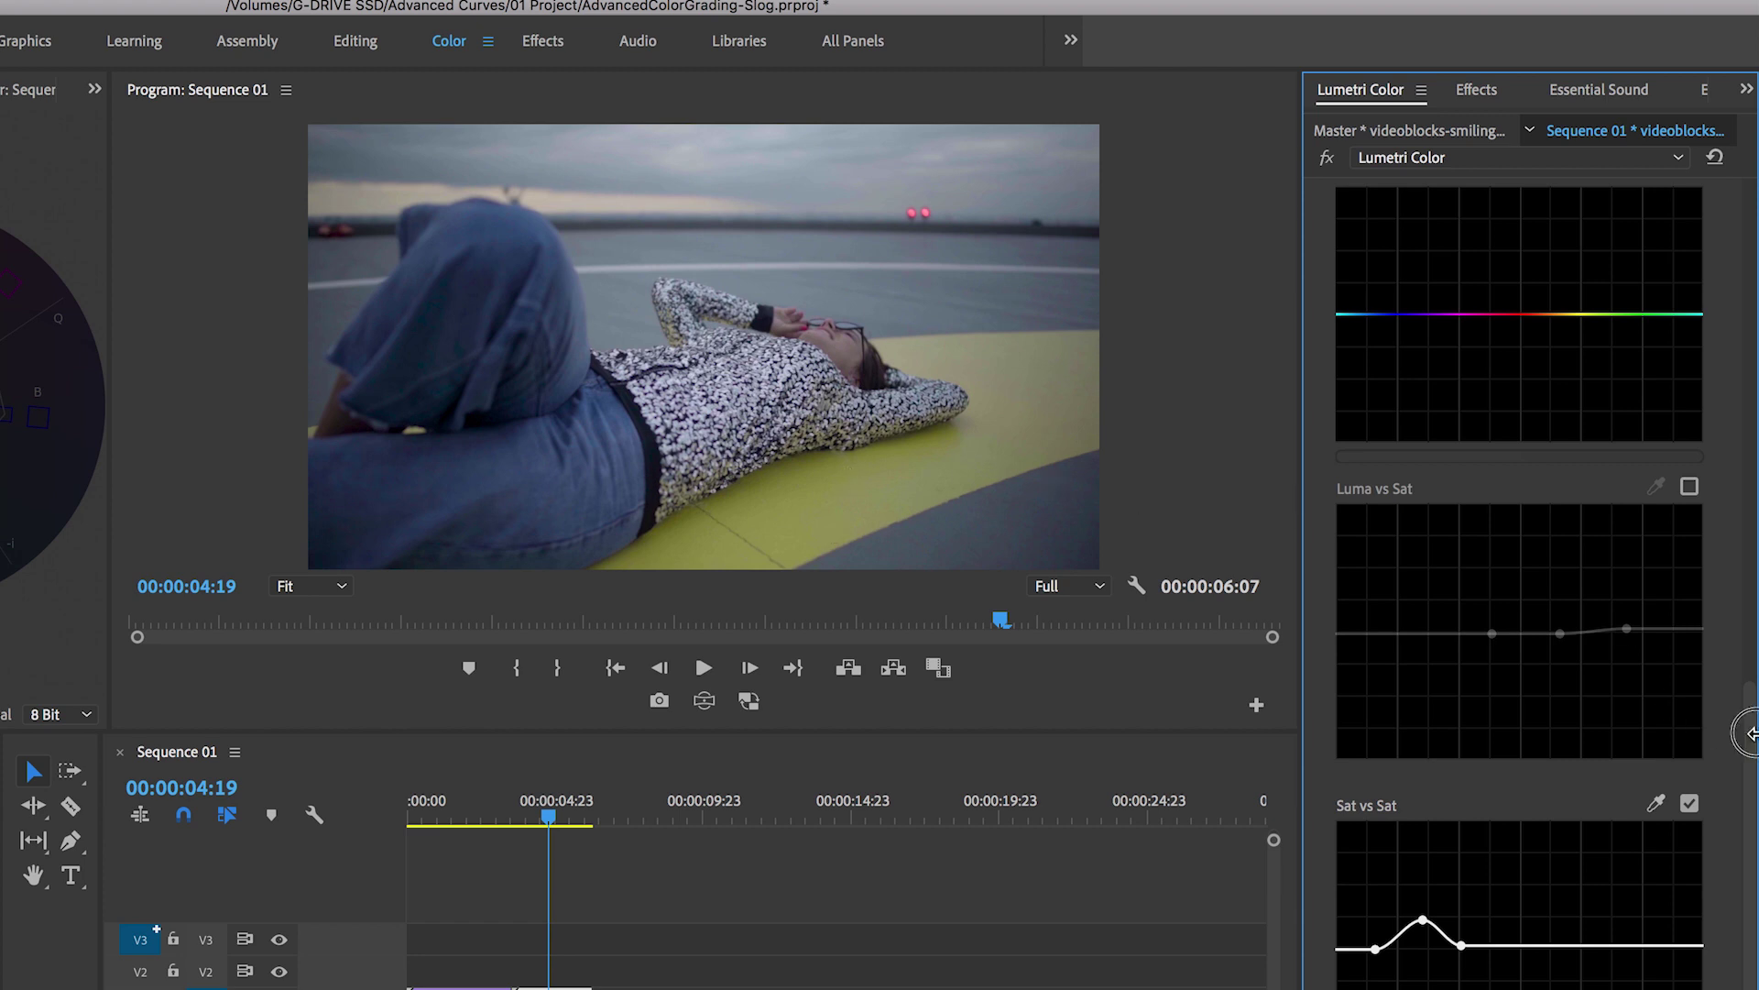
Sample the yellow ground for the second clip's Hue vs Sat curve and adjust the curve points around yellow.
{"action": "scroll", "coordinate": [1749, 733], "scroll_direction": "up", "scroll_amount": 5}
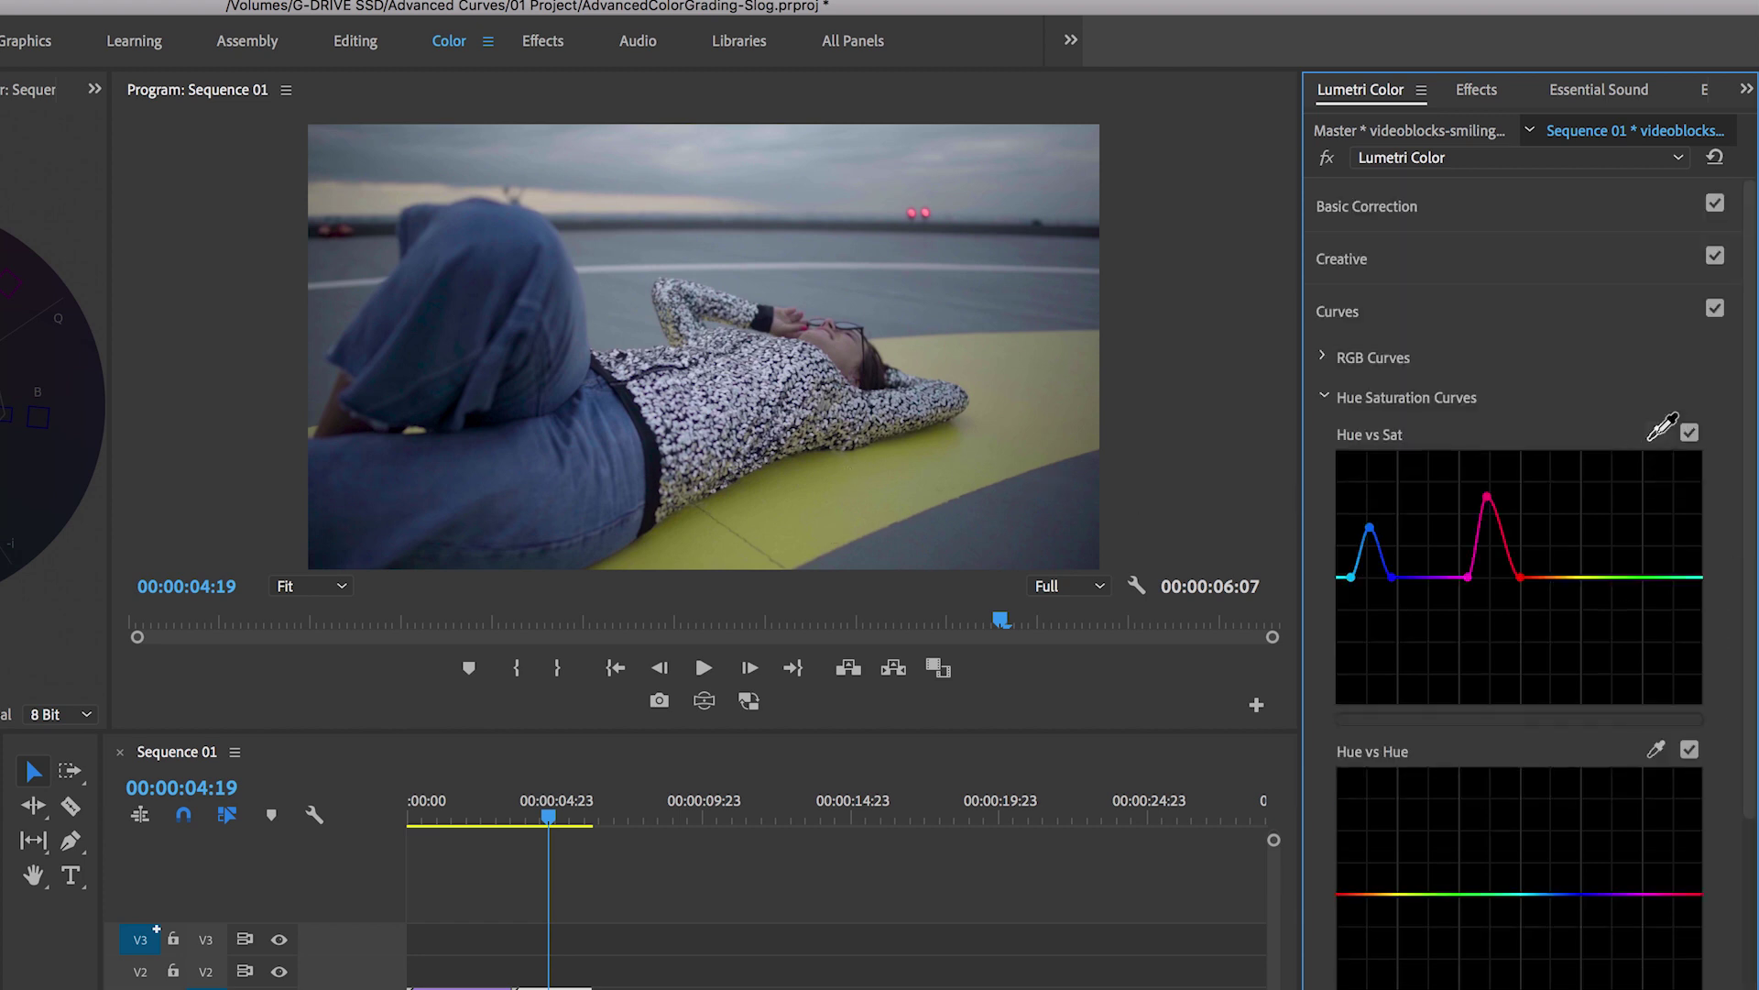
{"action": "left_click", "coordinate": [866, 478]}
{"action": "mouse_move", "coordinate": [1582, 579]}
{"action": "left_mouse_down"}
{"action": "mouse_move", "coordinate": [1583, 531]}
{"action": "mouse_move", "coordinate": [1584, 652]}
{"action": "mouse_move", "coordinate": [1583, 536]}
{"action": "mouse_move", "coordinate": [1561, 583]}
{"action": "left_mouse_up"}
{"action": "left_click", "coordinate": [1563, 585]}
{"action": "left_click_drag", "start_coordinate": [1589, 549], "coordinate": [1586, 557]}
Toggle the Hue vs Sat curve off and on repeatedly to compare the second clip with and without it.
{"action": "left_click", "coordinate": [1689, 433]}
{"action": "left_click", "coordinate": [1689, 433]}
{"action": "left_click", "coordinate": [1689, 433]}
{"action": "left_click", "coordinate": [1689, 434]}
{"action": "left_click", "coordinate": [1689, 434]}
{"action": "left_click", "coordinate": [1689, 434]}
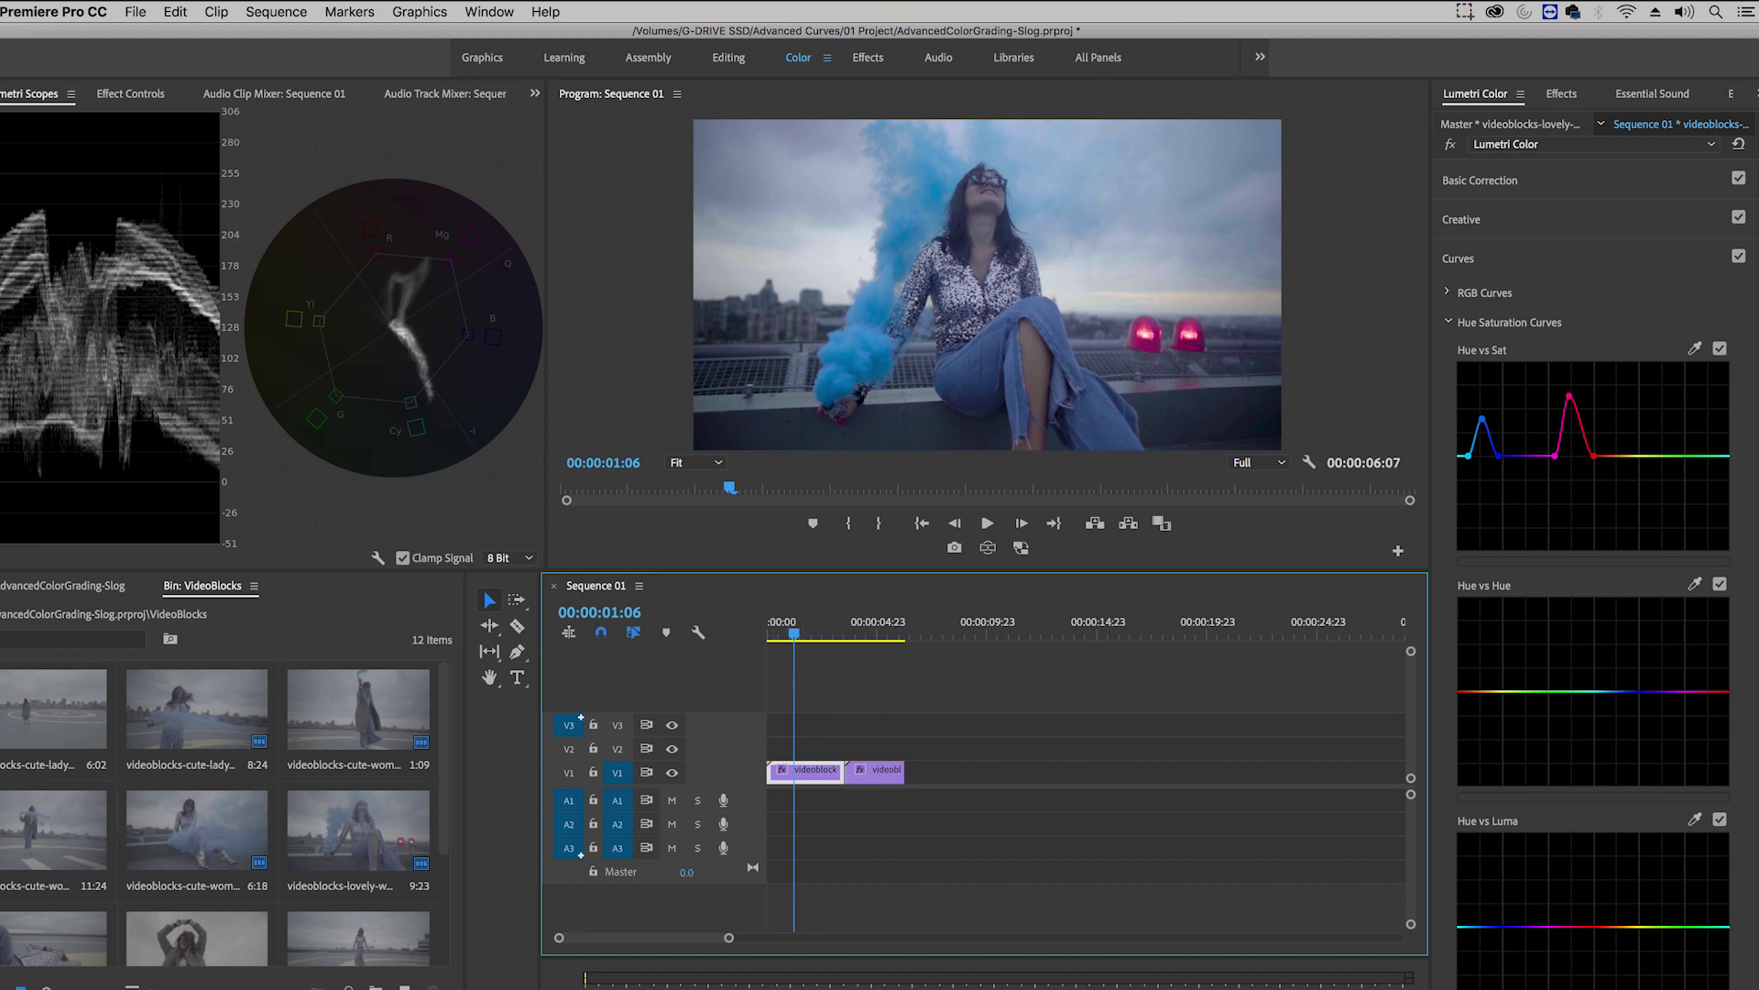
Switch to Chrome to view the Film Crux free letterbox templates page and its download form, and return to Premiere Pro.
{"action": "left_click", "coordinate": [628, 973]}
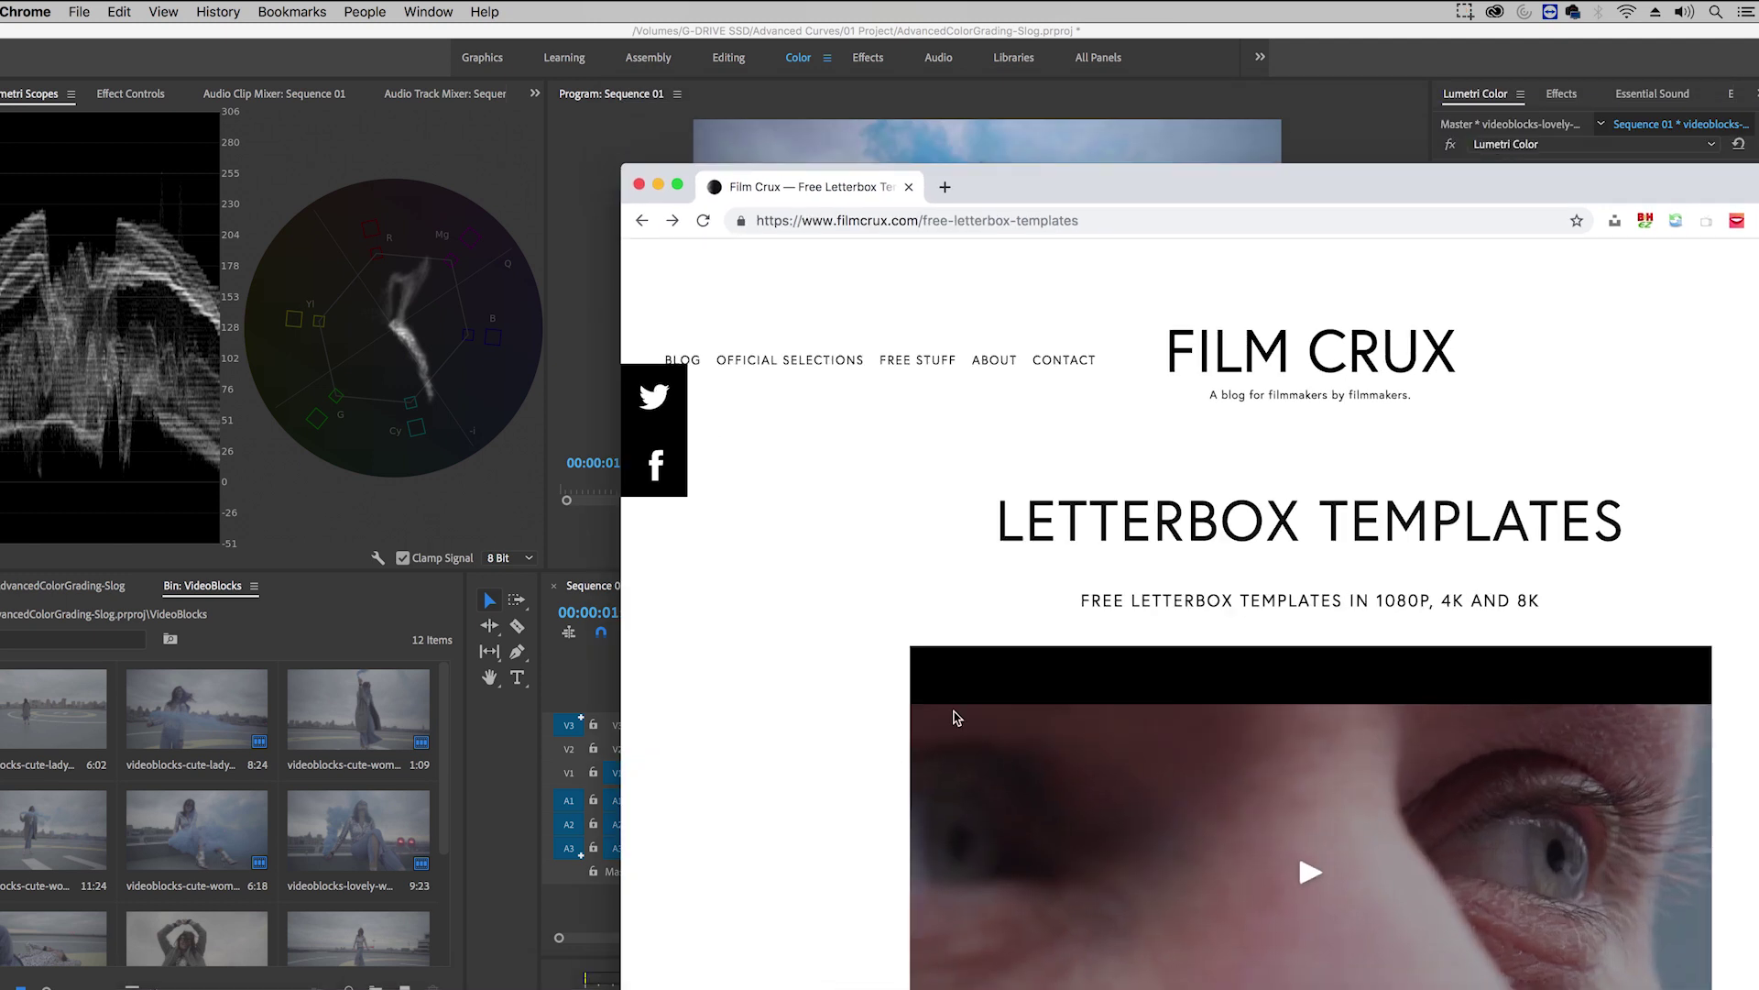
{"action": "left_click_drag", "start_coordinate": [1136, 199], "coordinate": [964, 87]}
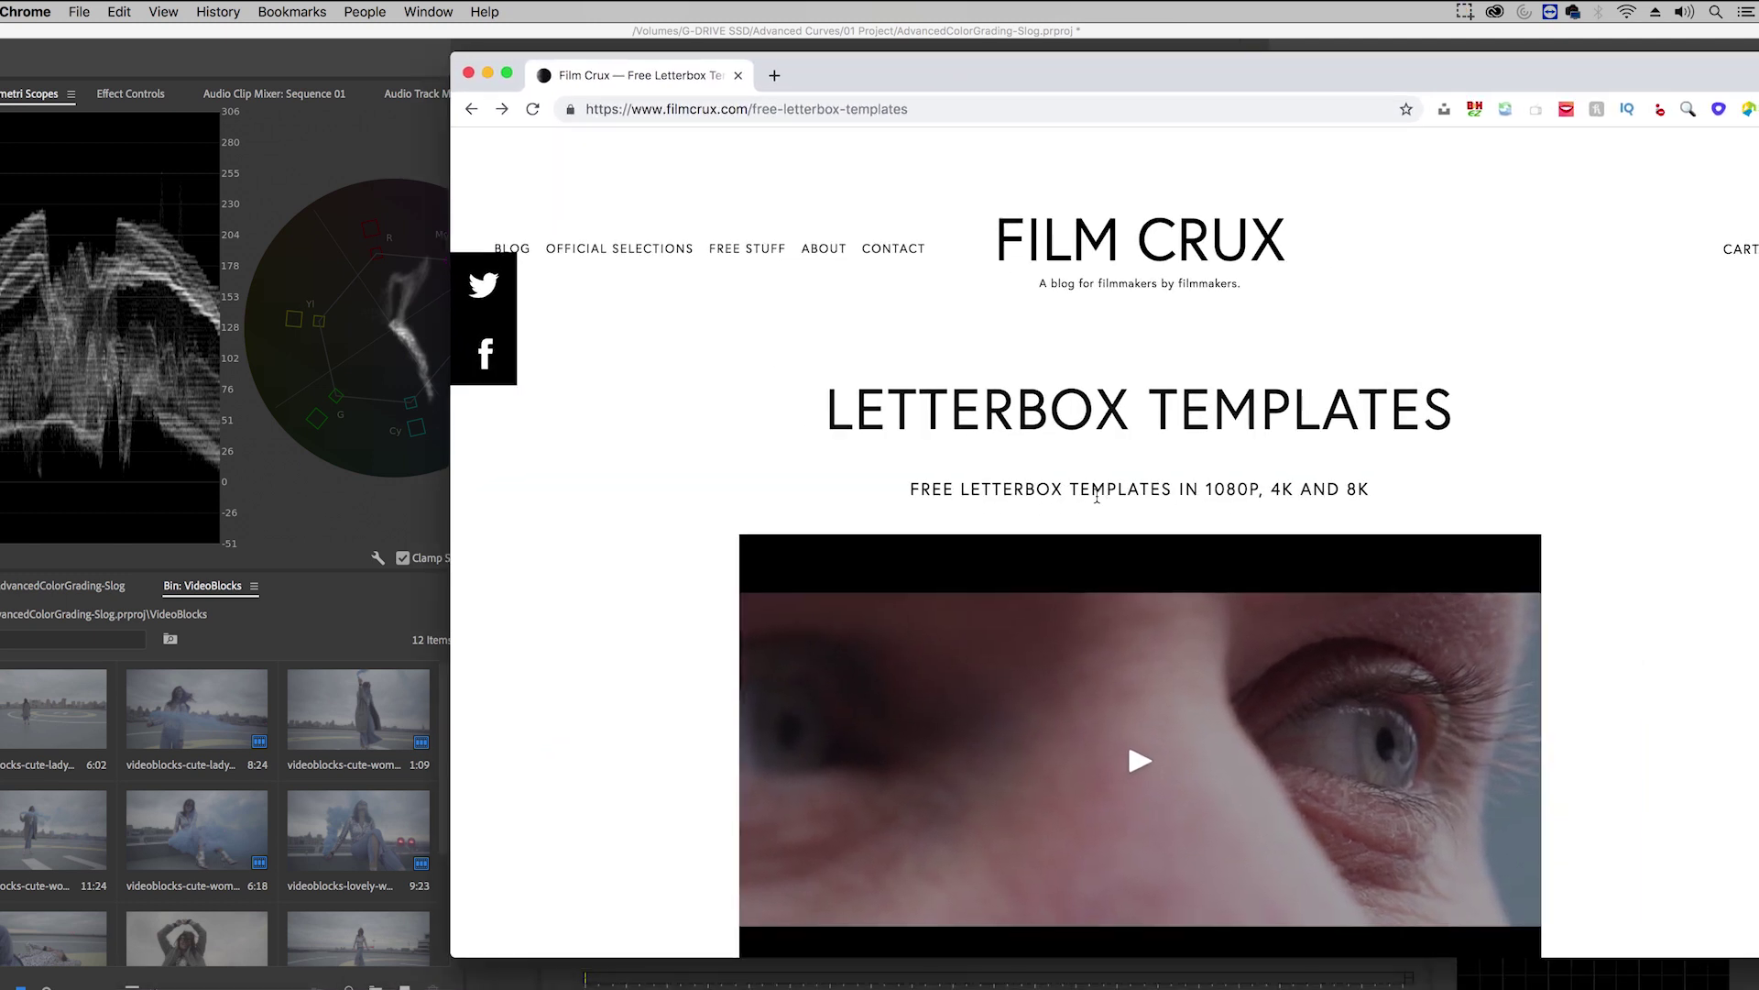
{"action": "scroll", "coordinate": [1641, 521], "scroll_direction": "down", "scroll_amount": 5}
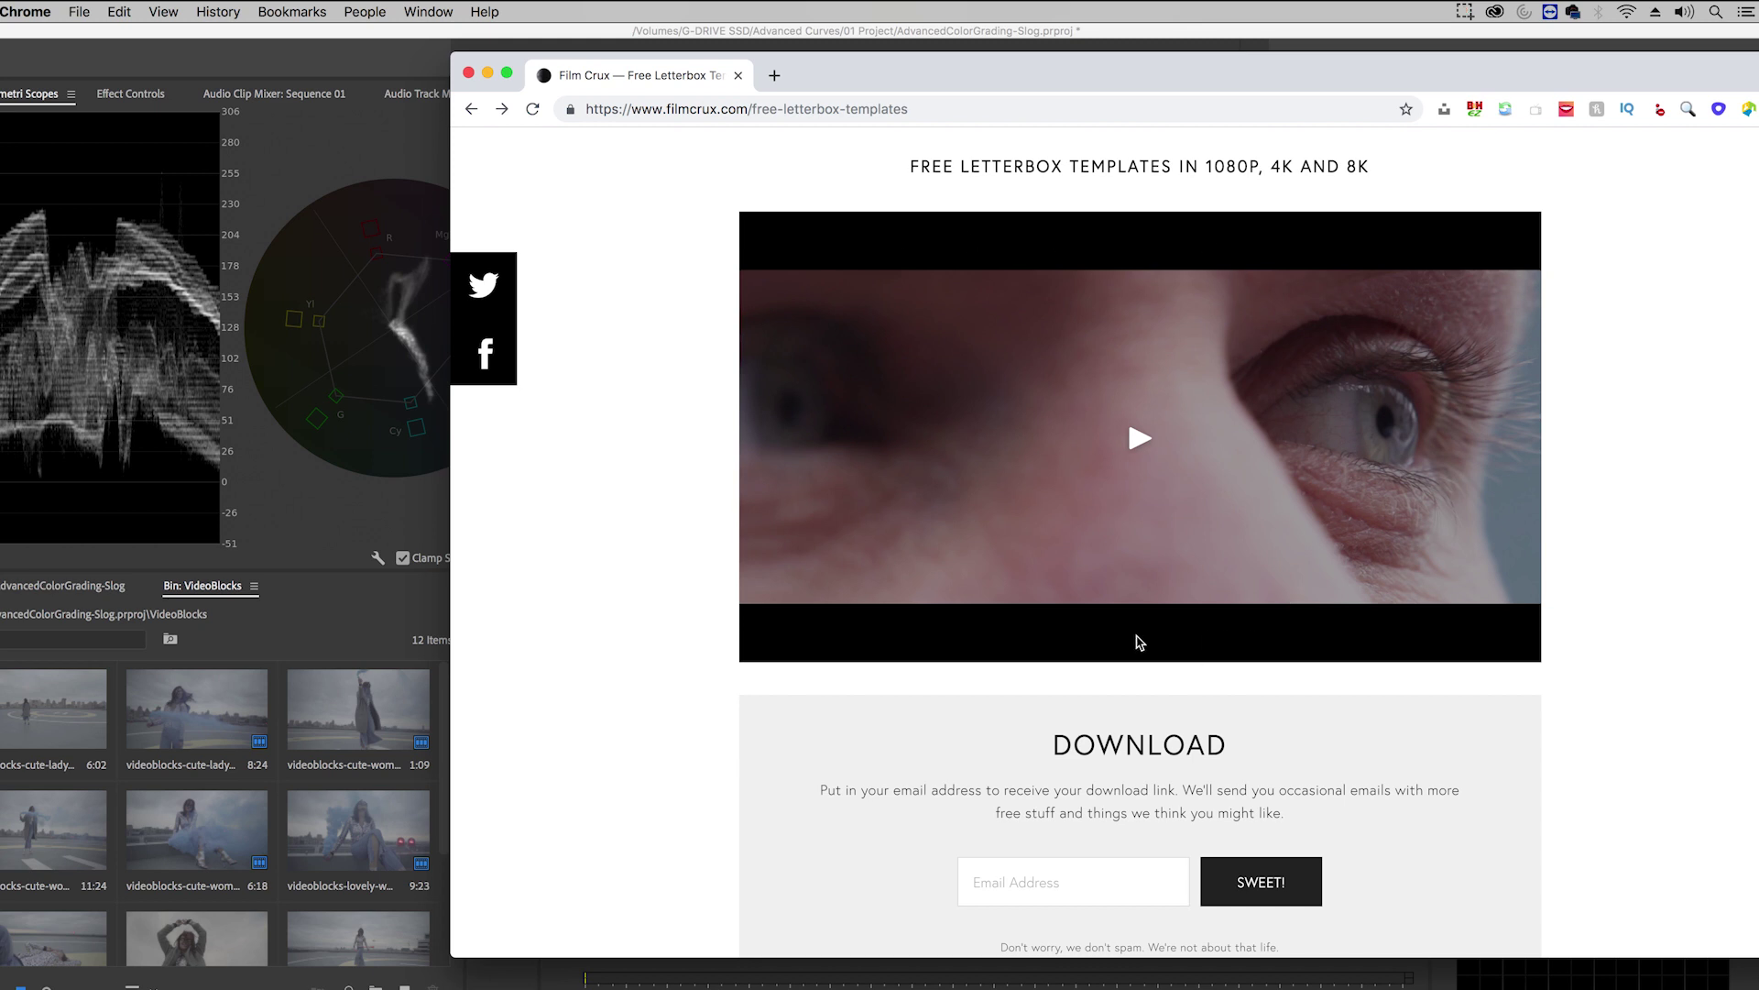
{"action": "scroll", "coordinate": [1172, 638], "scroll_direction": "down", "scroll_amount": 1}
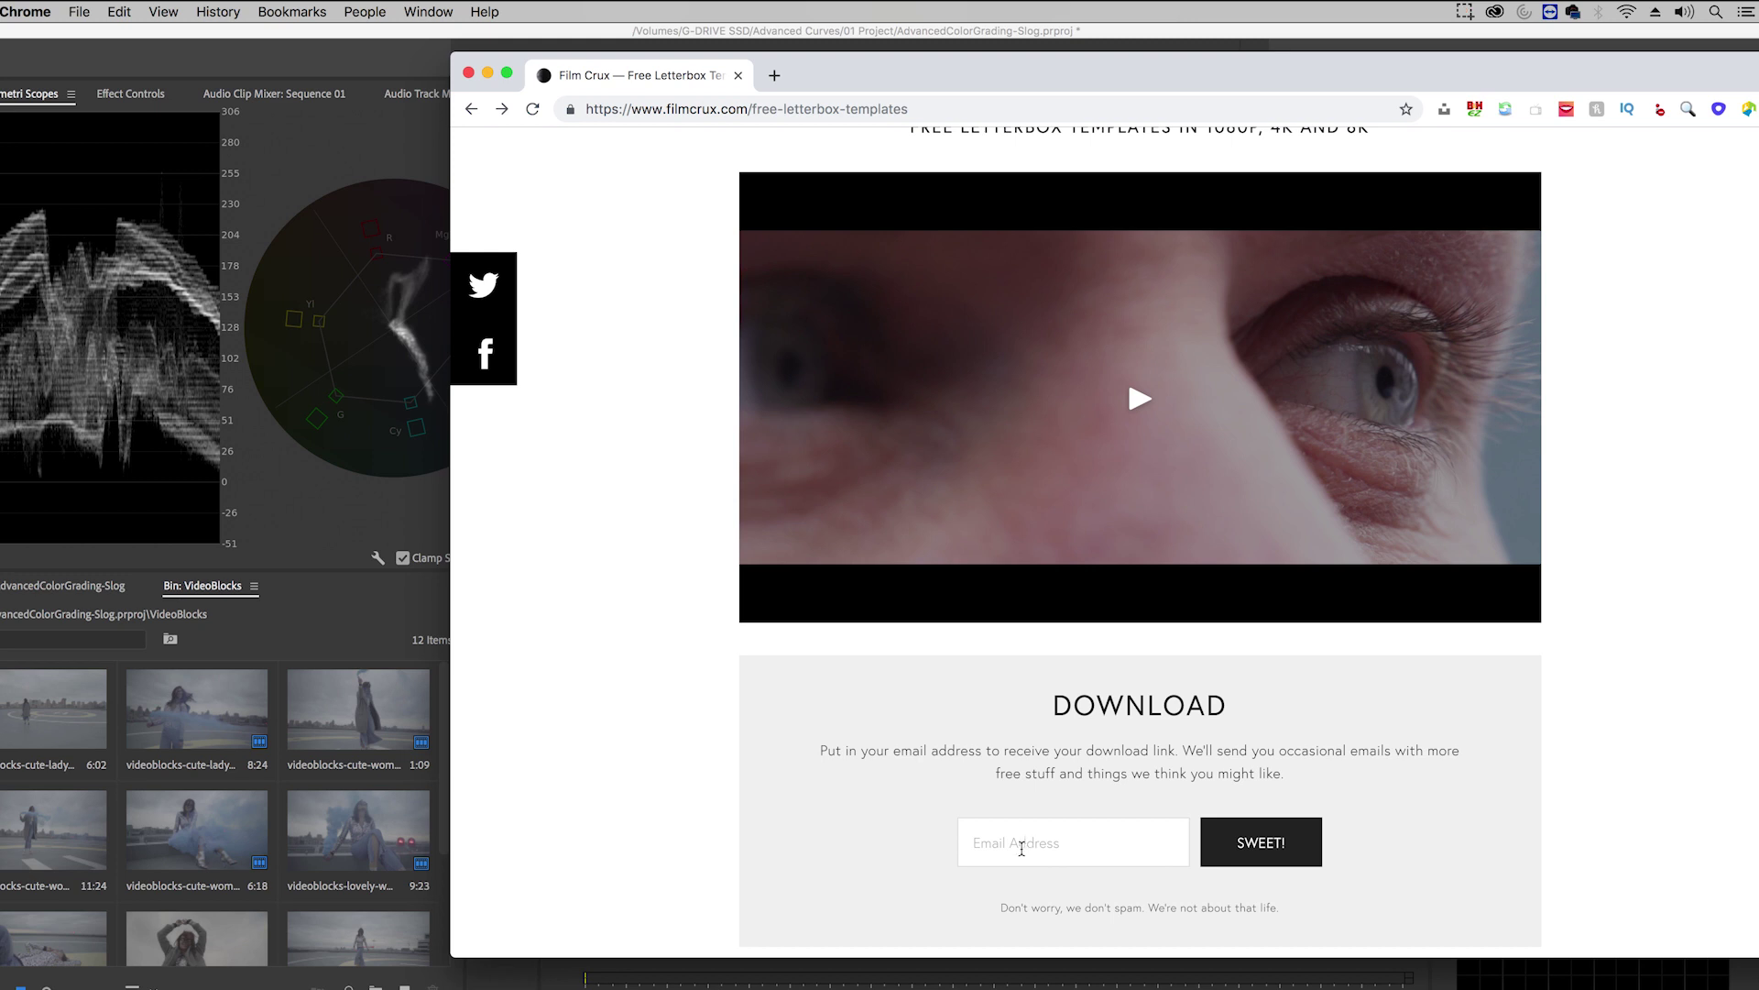
{"action": "left_click", "coordinate": [414, 605]}
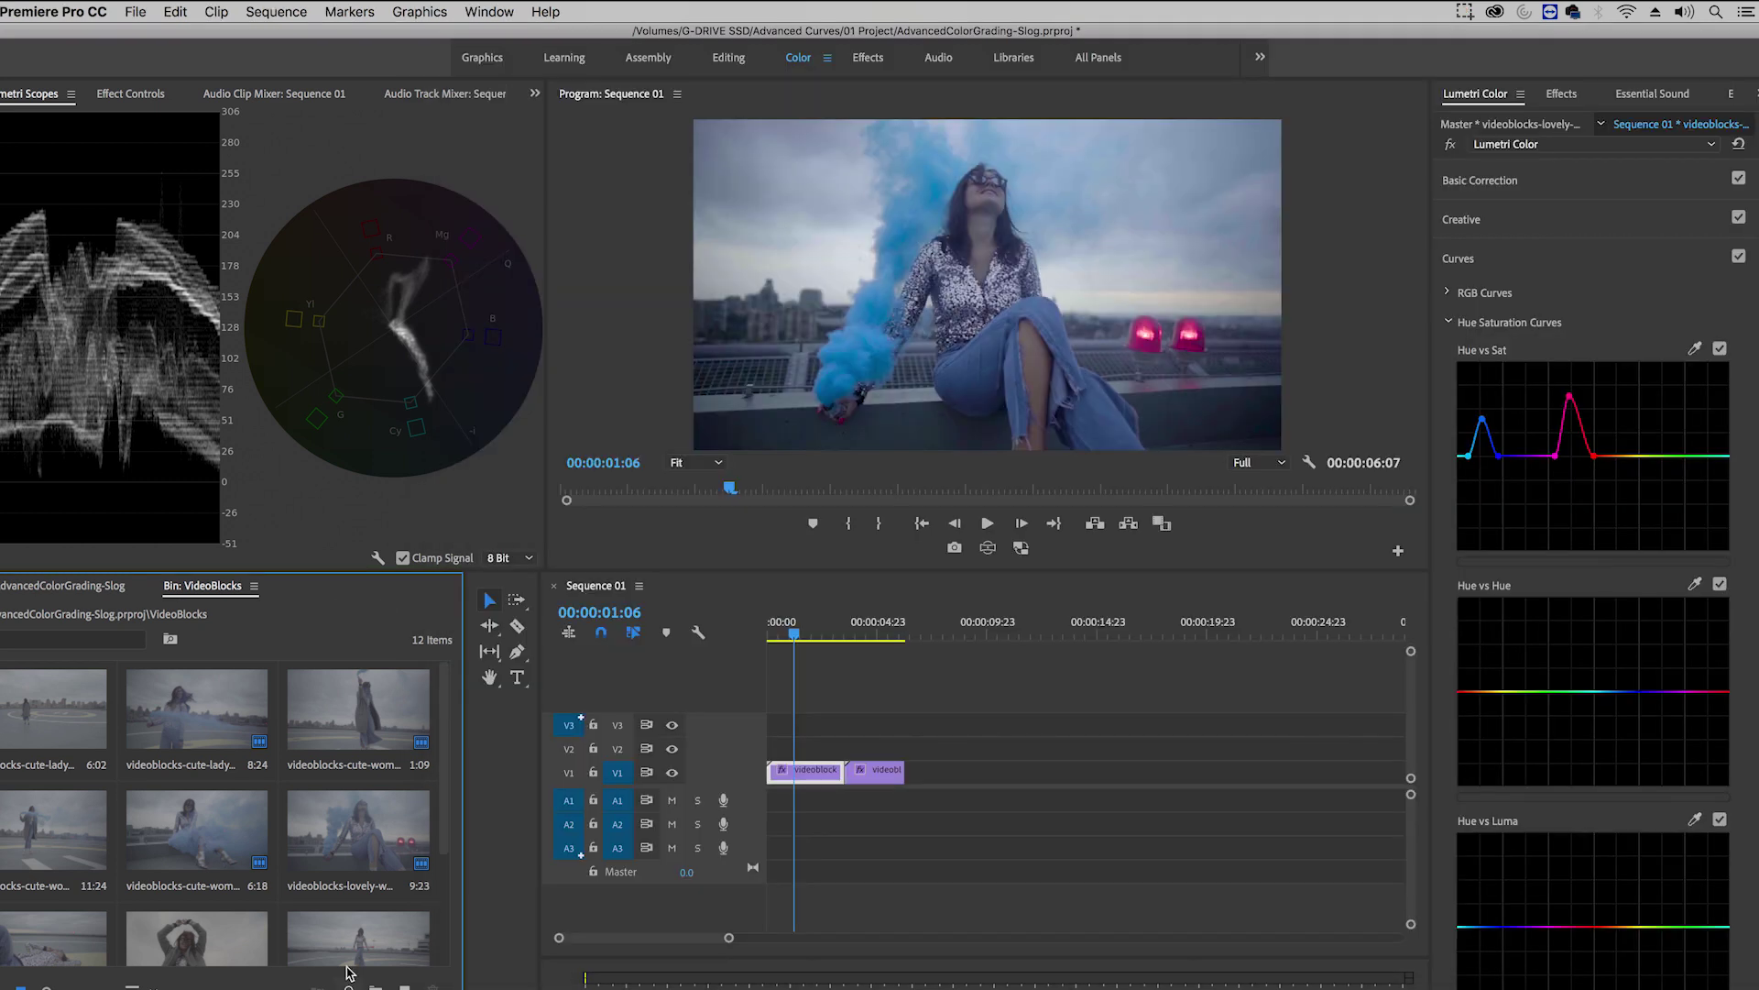
Switch to Finder, place the Whiplash 1080p (2.40) letterbox from the 1080p folder on V2 above the clips, and adjust its end to fit.
{"action": "scroll", "coordinate": [367, 610], "scroll_direction": "down", "scroll_amount": 3}
{"action": "left_click", "coordinate": [147, 979]}
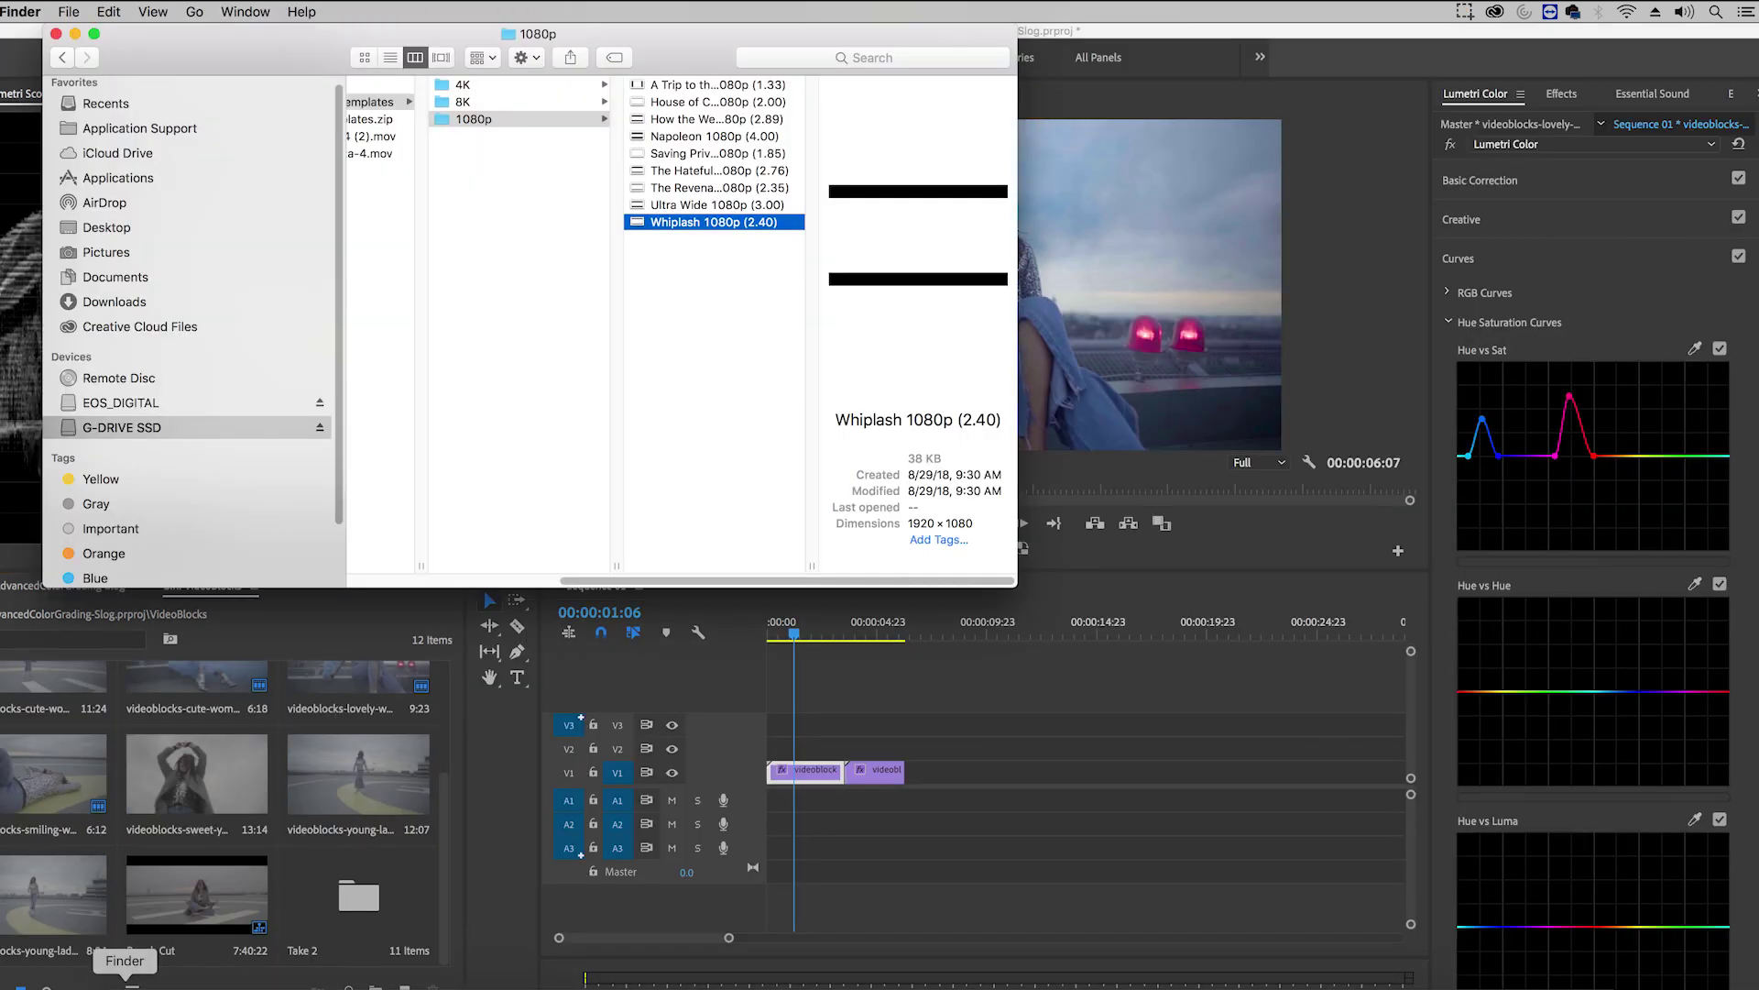
{"action": "left_click", "coordinate": [463, 120]}
{"action": "left_click", "coordinate": [691, 224]}
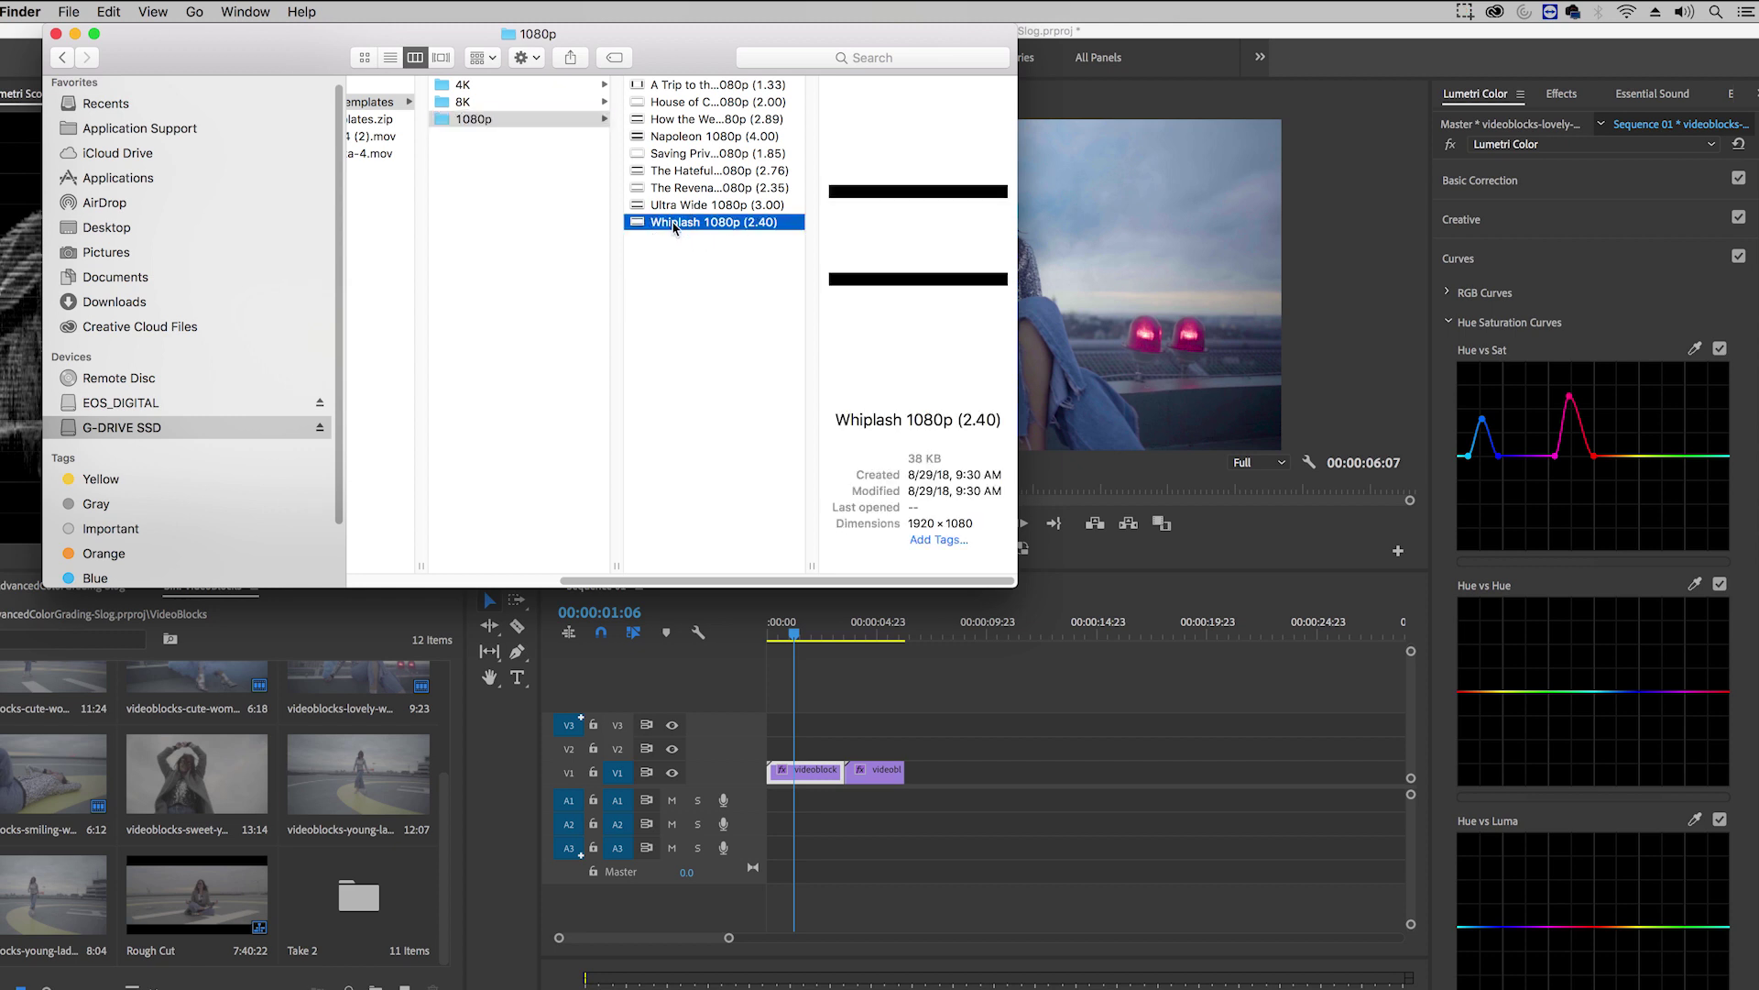
{"action": "left_click_drag", "start_coordinate": [674, 222], "coordinate": [769, 746]}
{"action": "left_click_drag", "start_coordinate": [902, 745], "coordinate": [894, 744]}
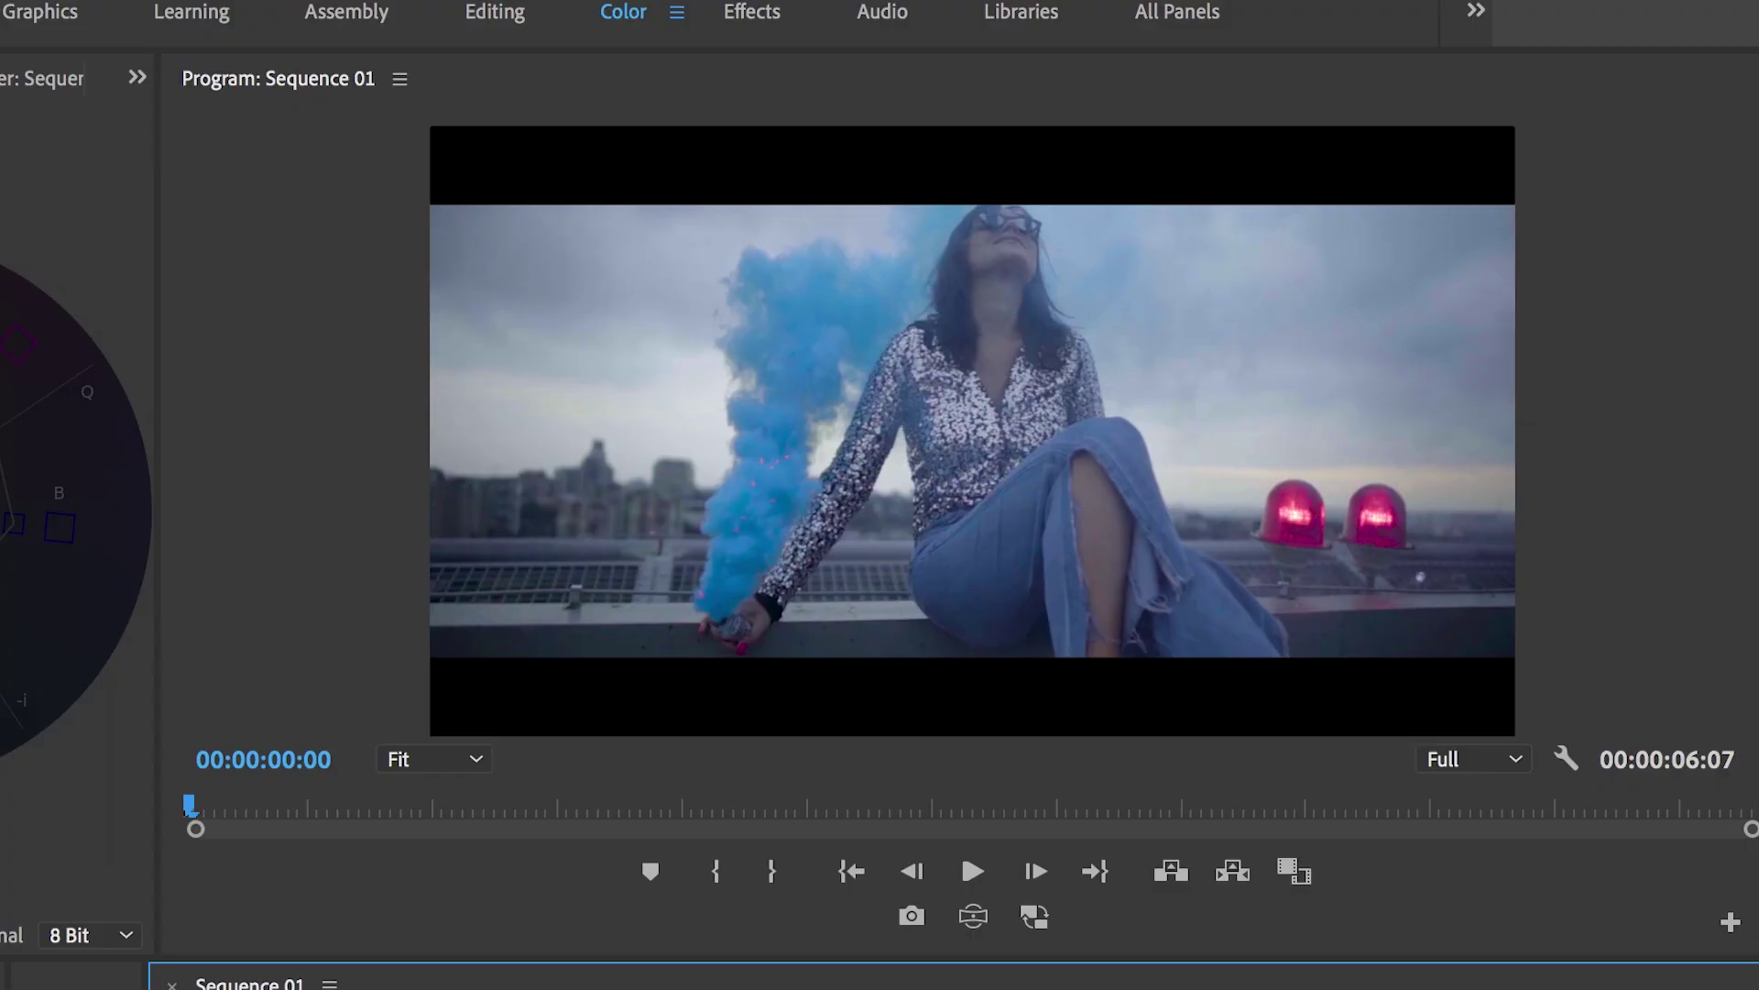